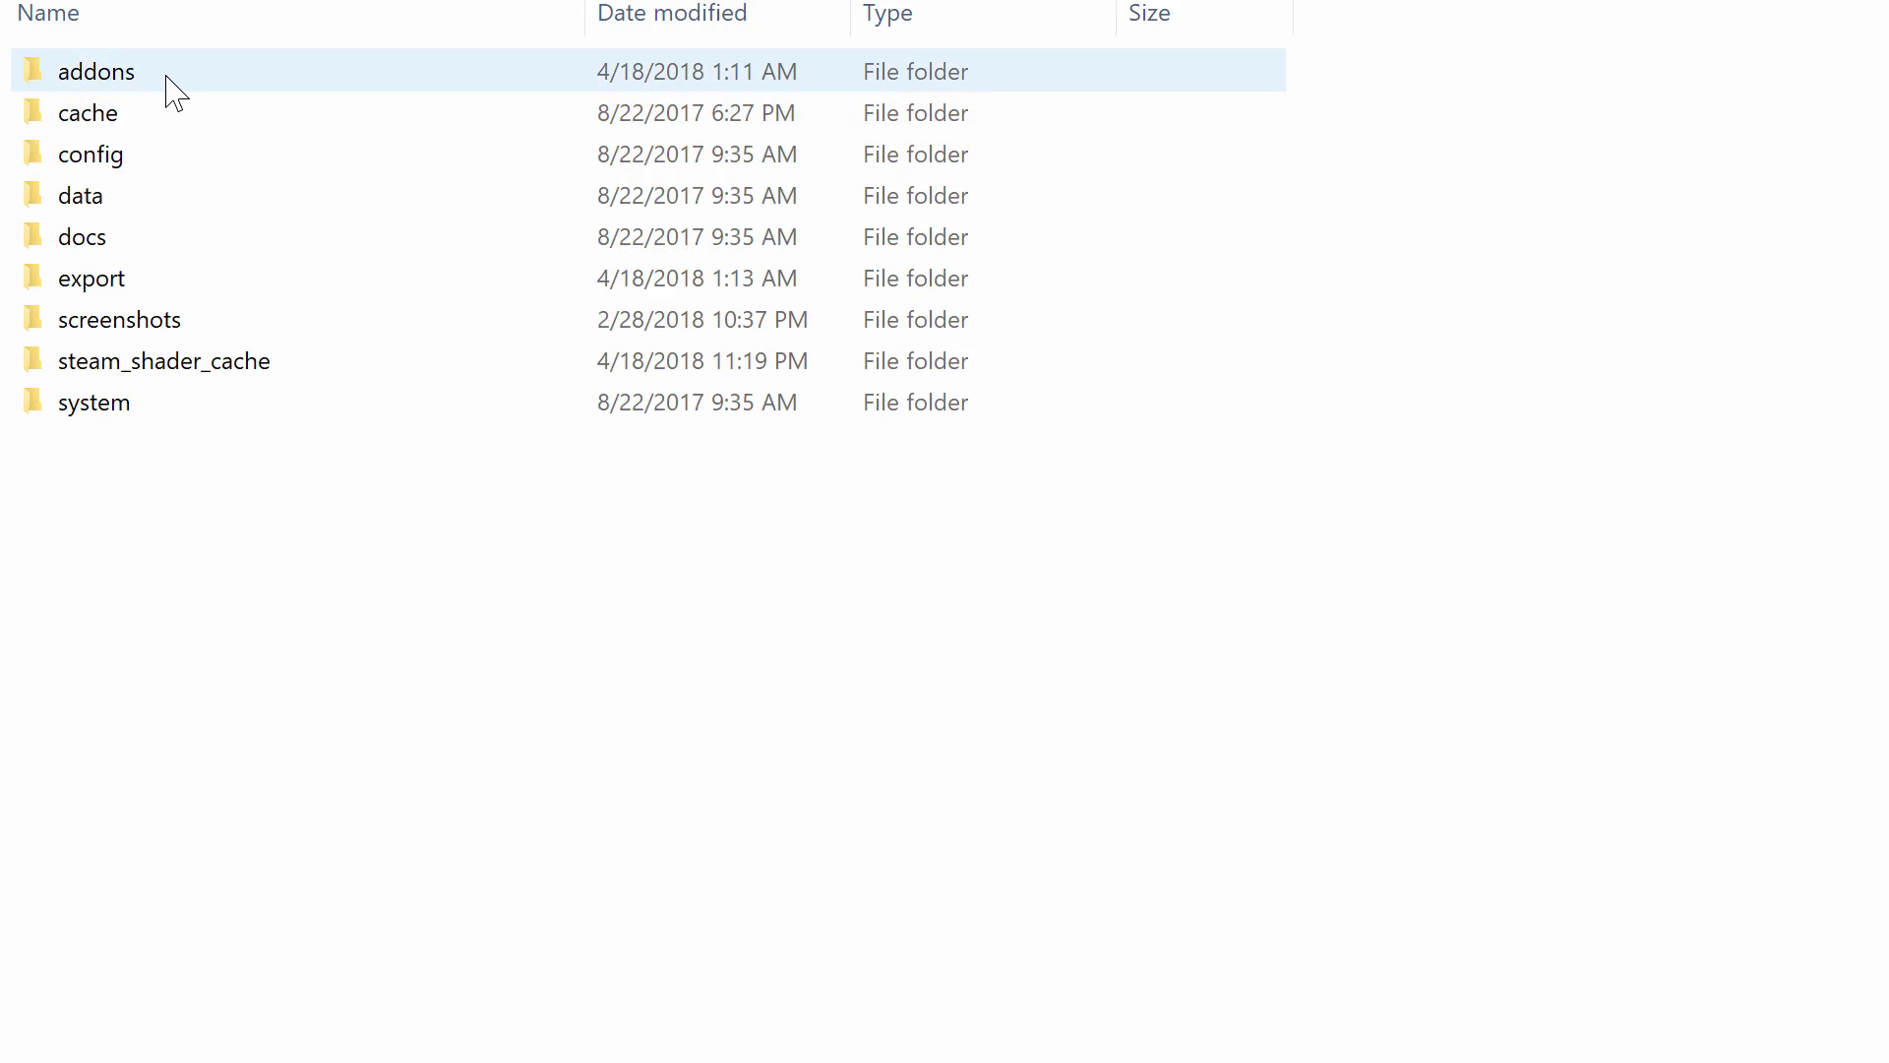
Step: Browse into addons, catalogs and planets, and select the MySystem.sc script
double_click(167, 77)
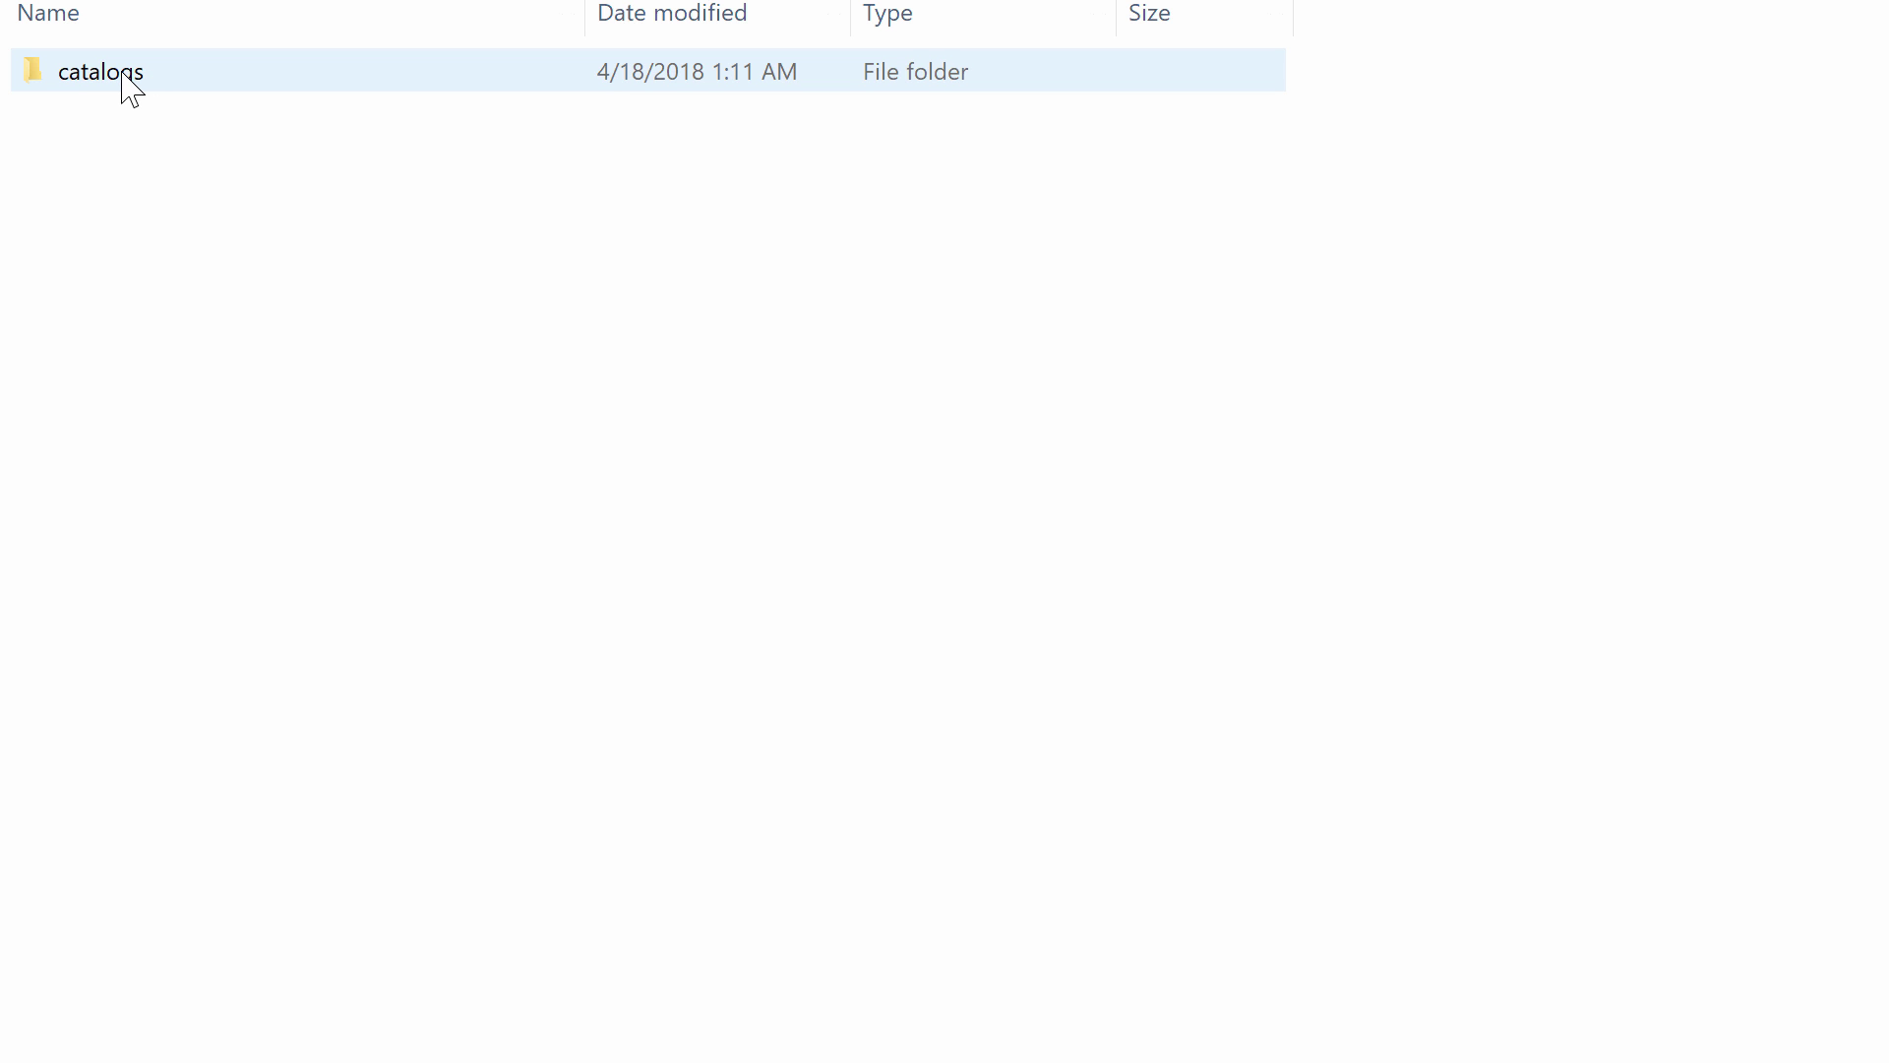
double_click(123, 75)
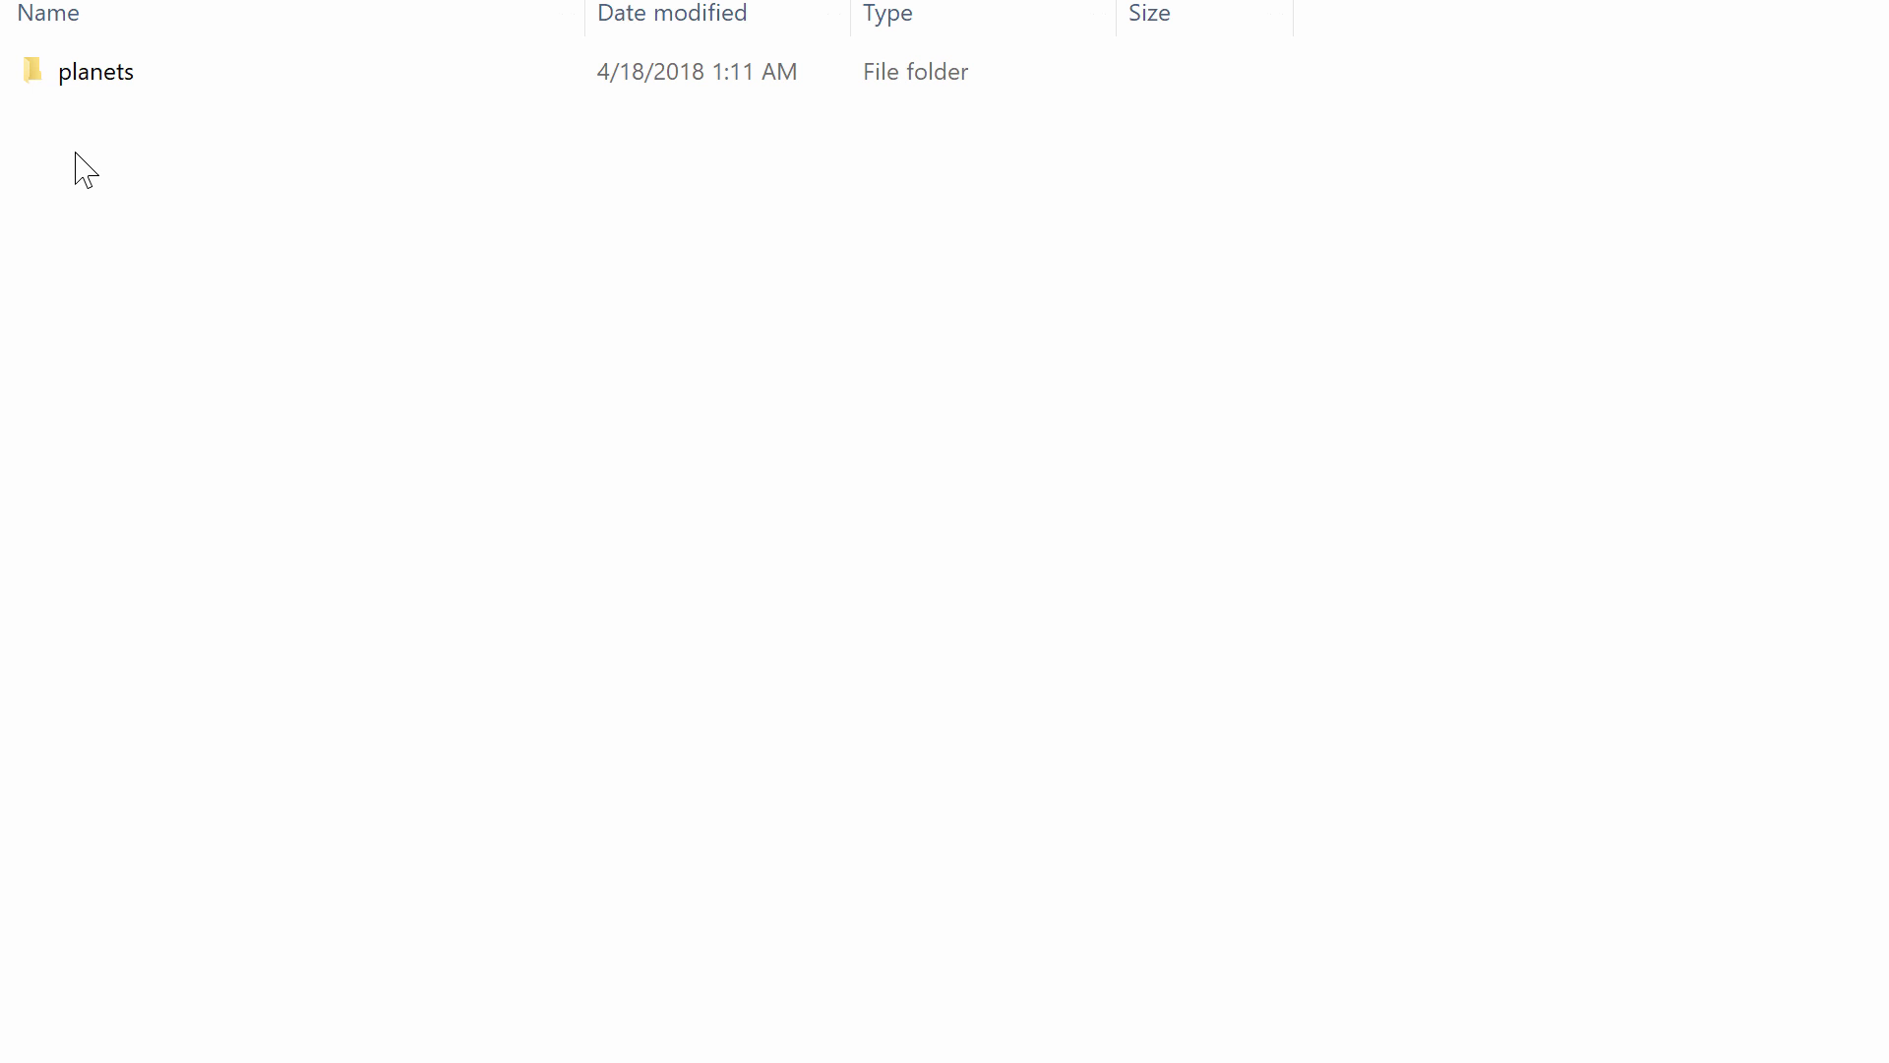
double_click(93, 89)
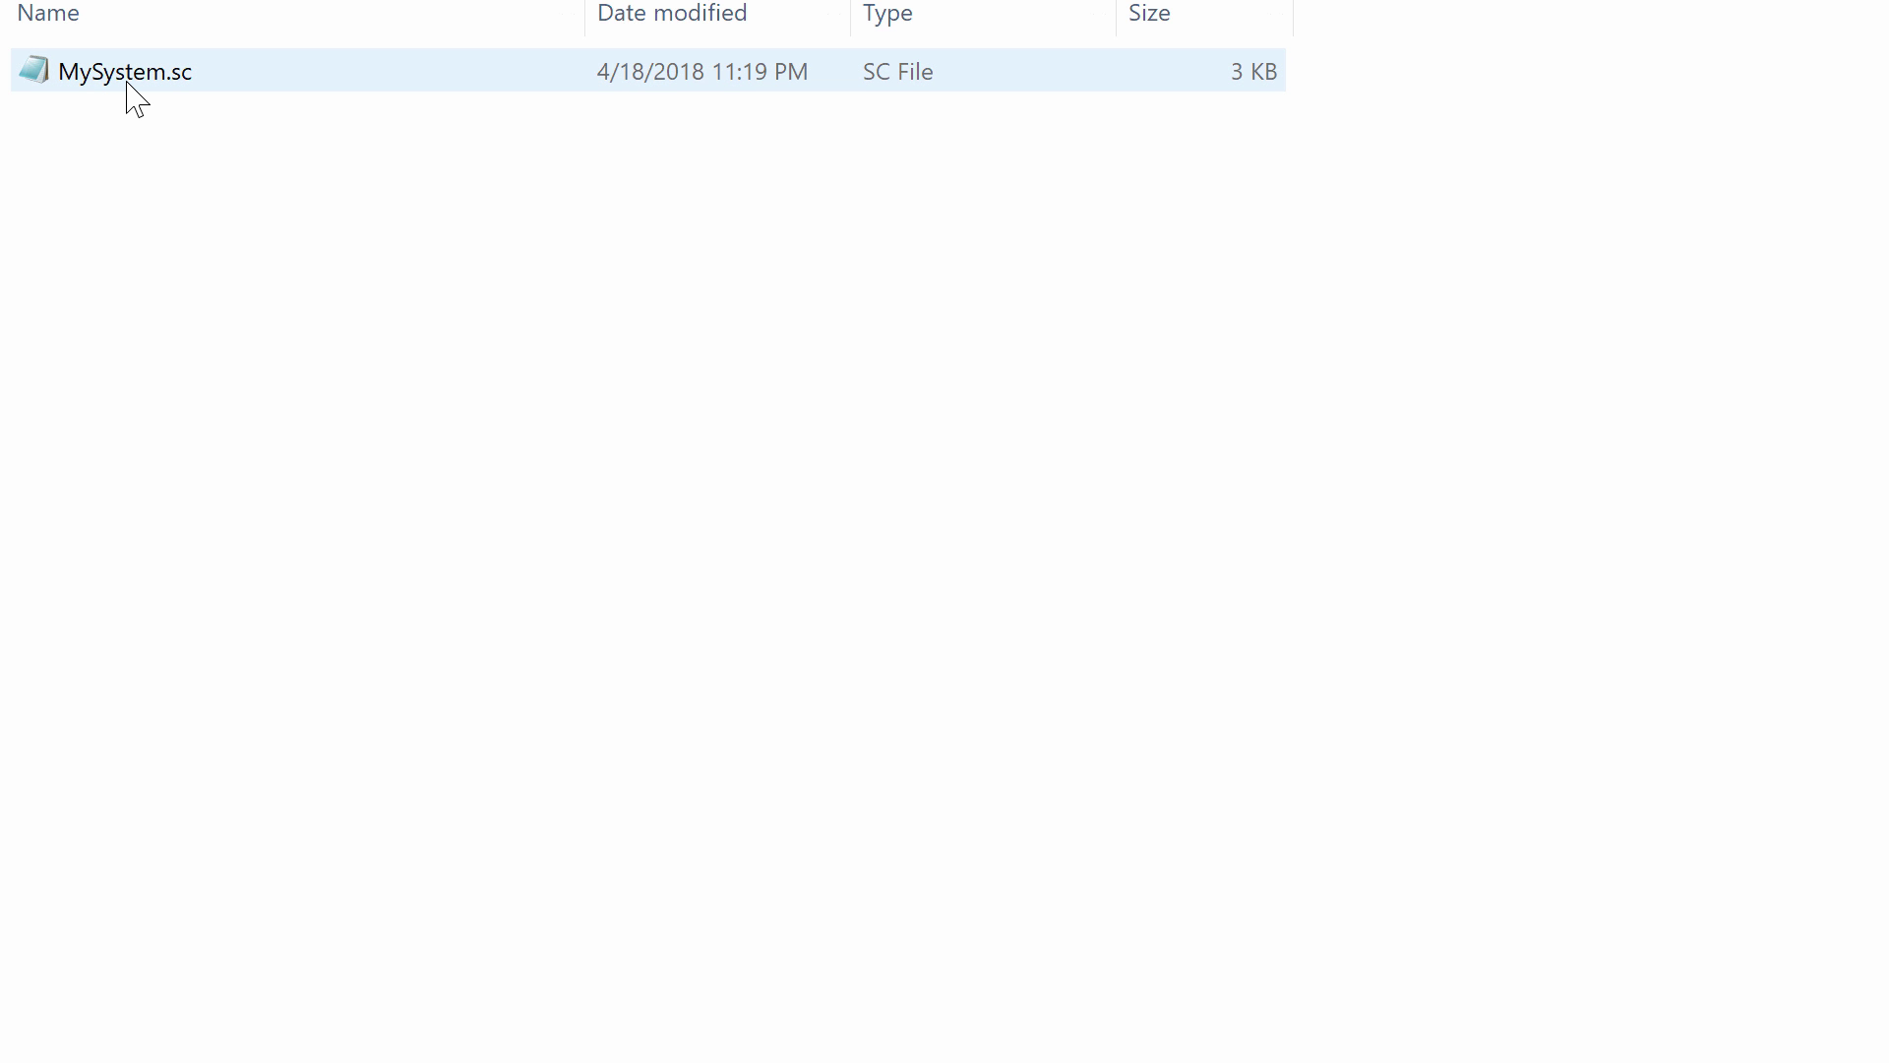
left_click(127, 83)
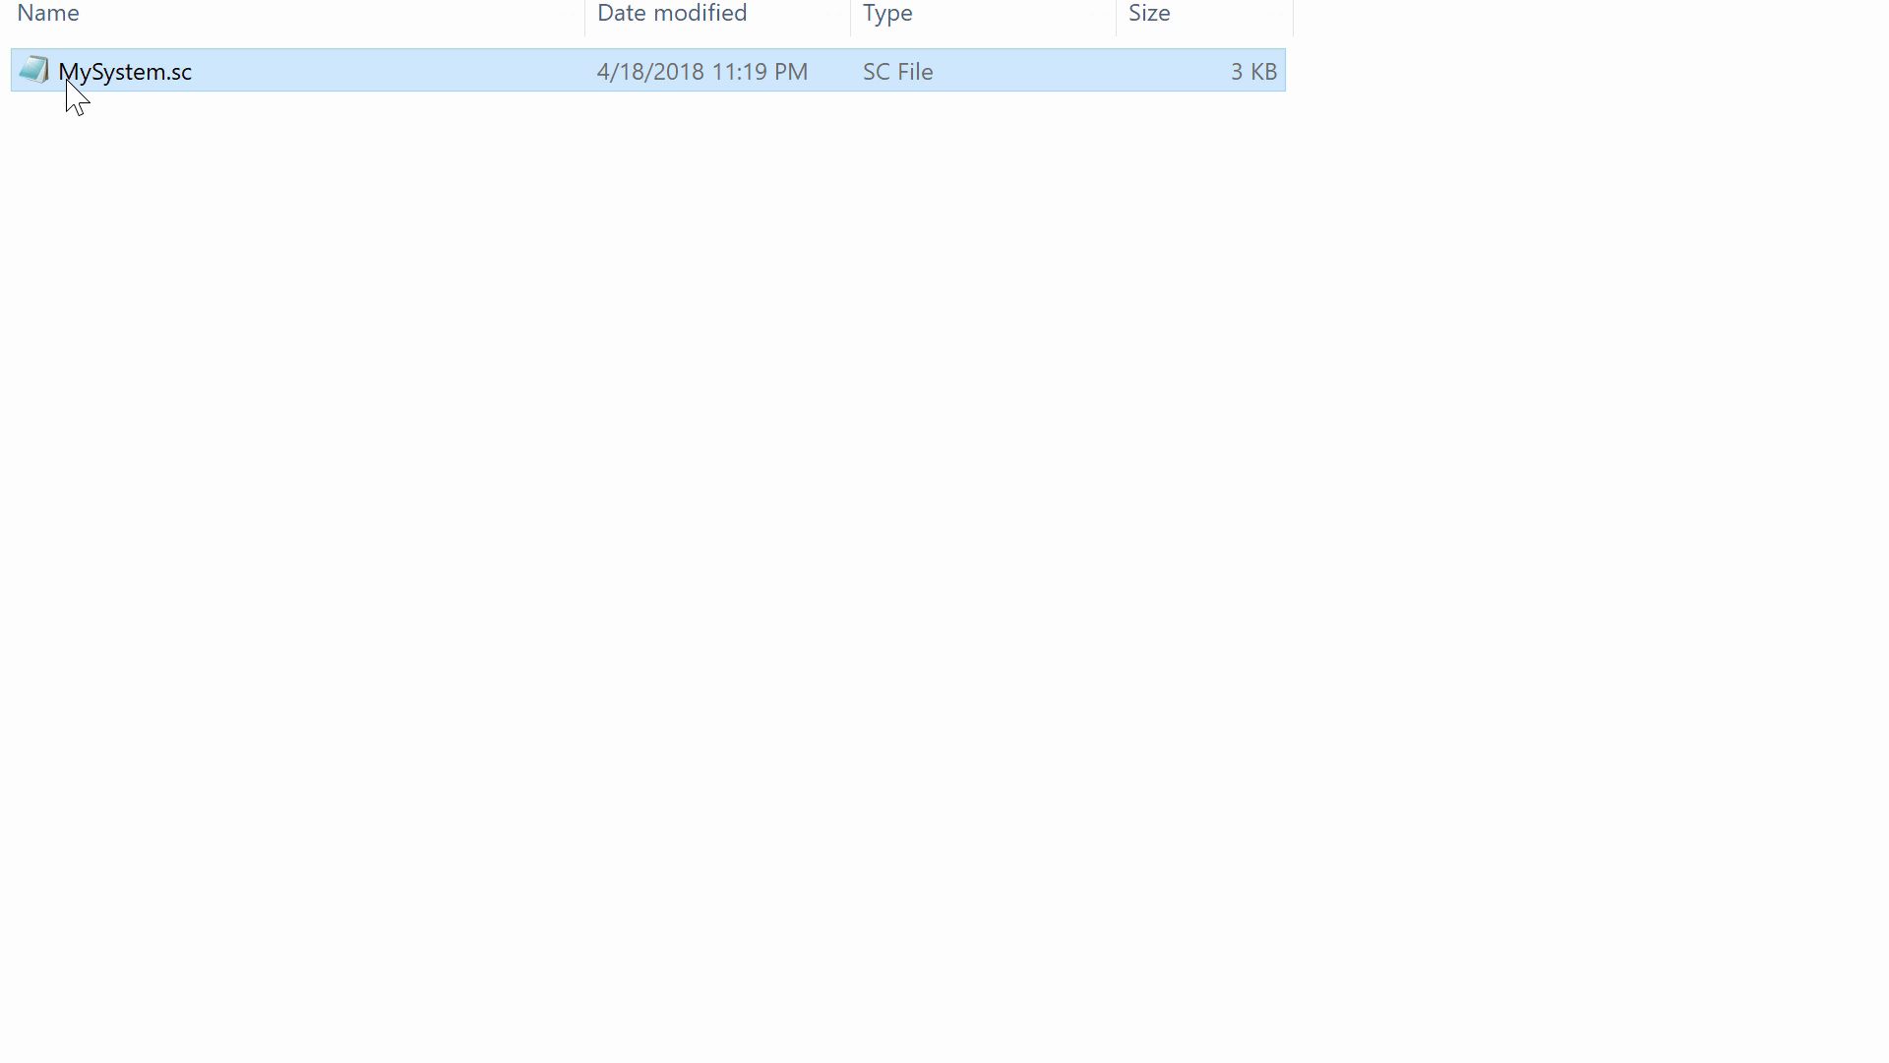
double_click(158, 79)
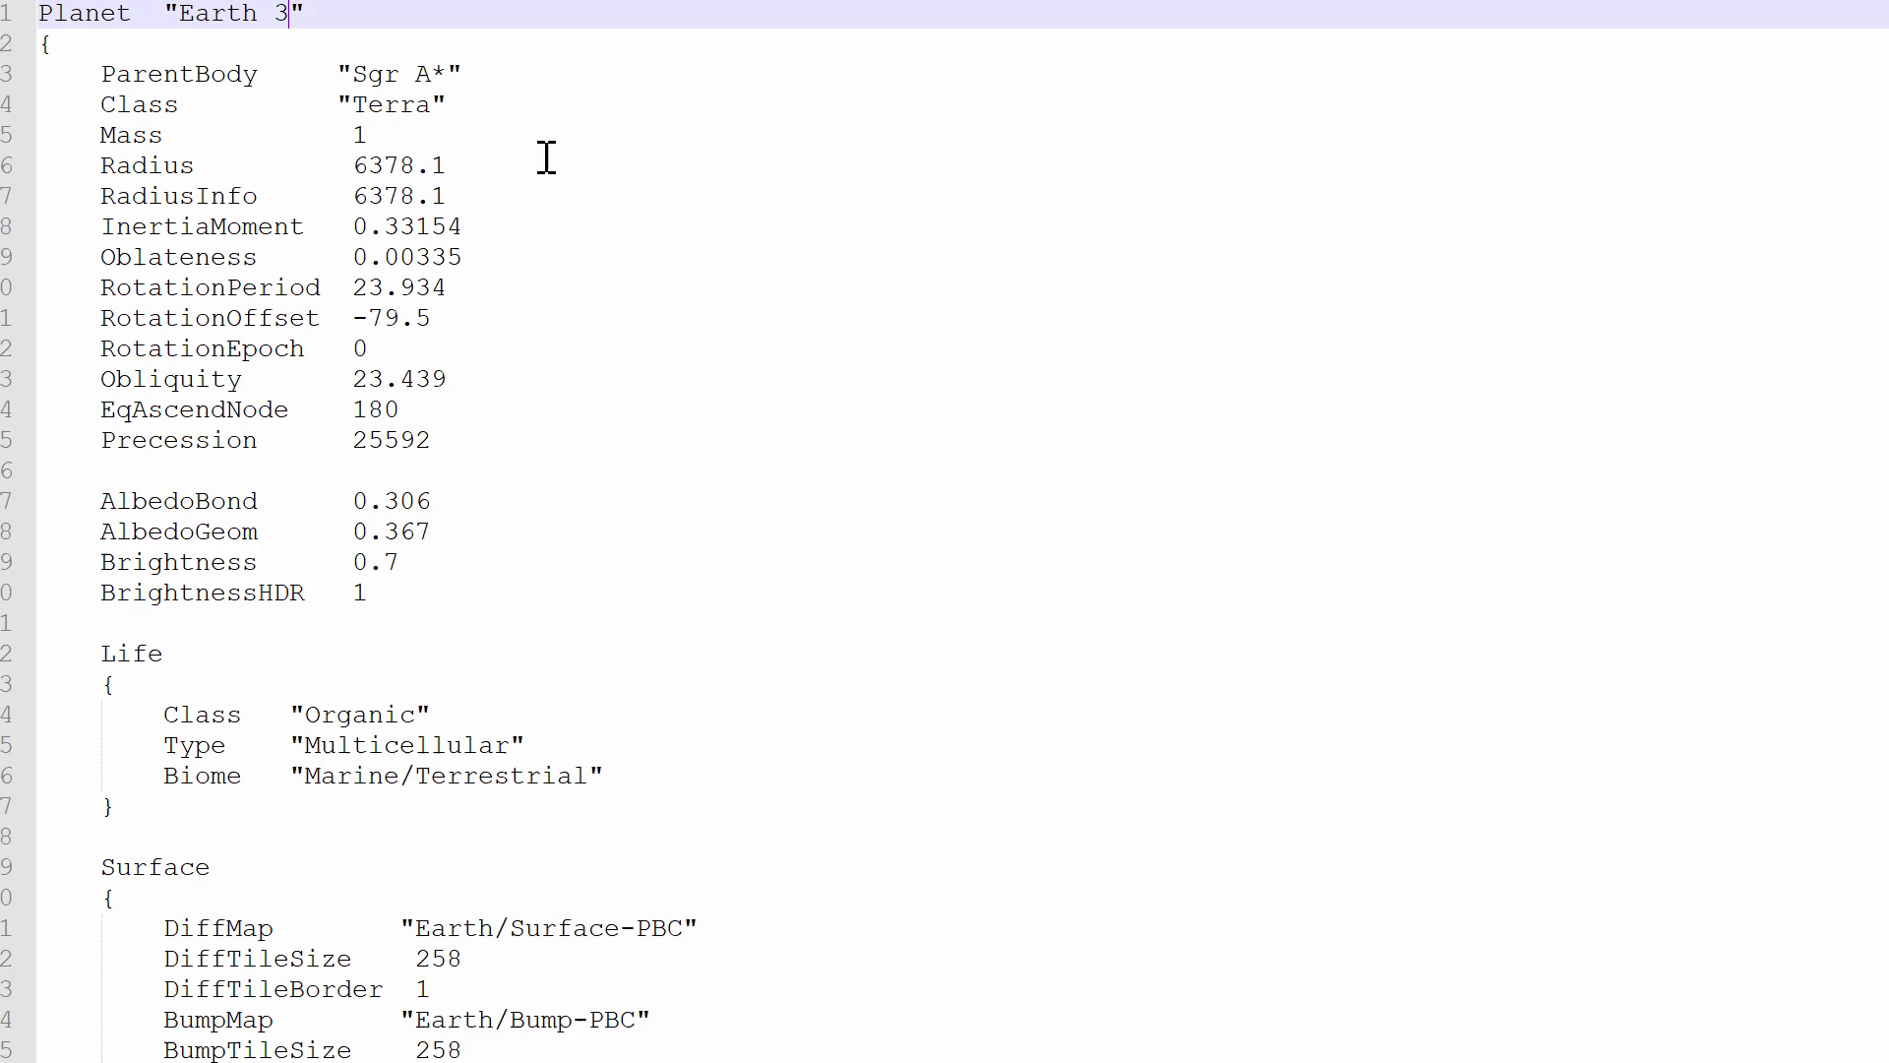
left_click(506, 148)
scroll(504, 157, "down", 6)
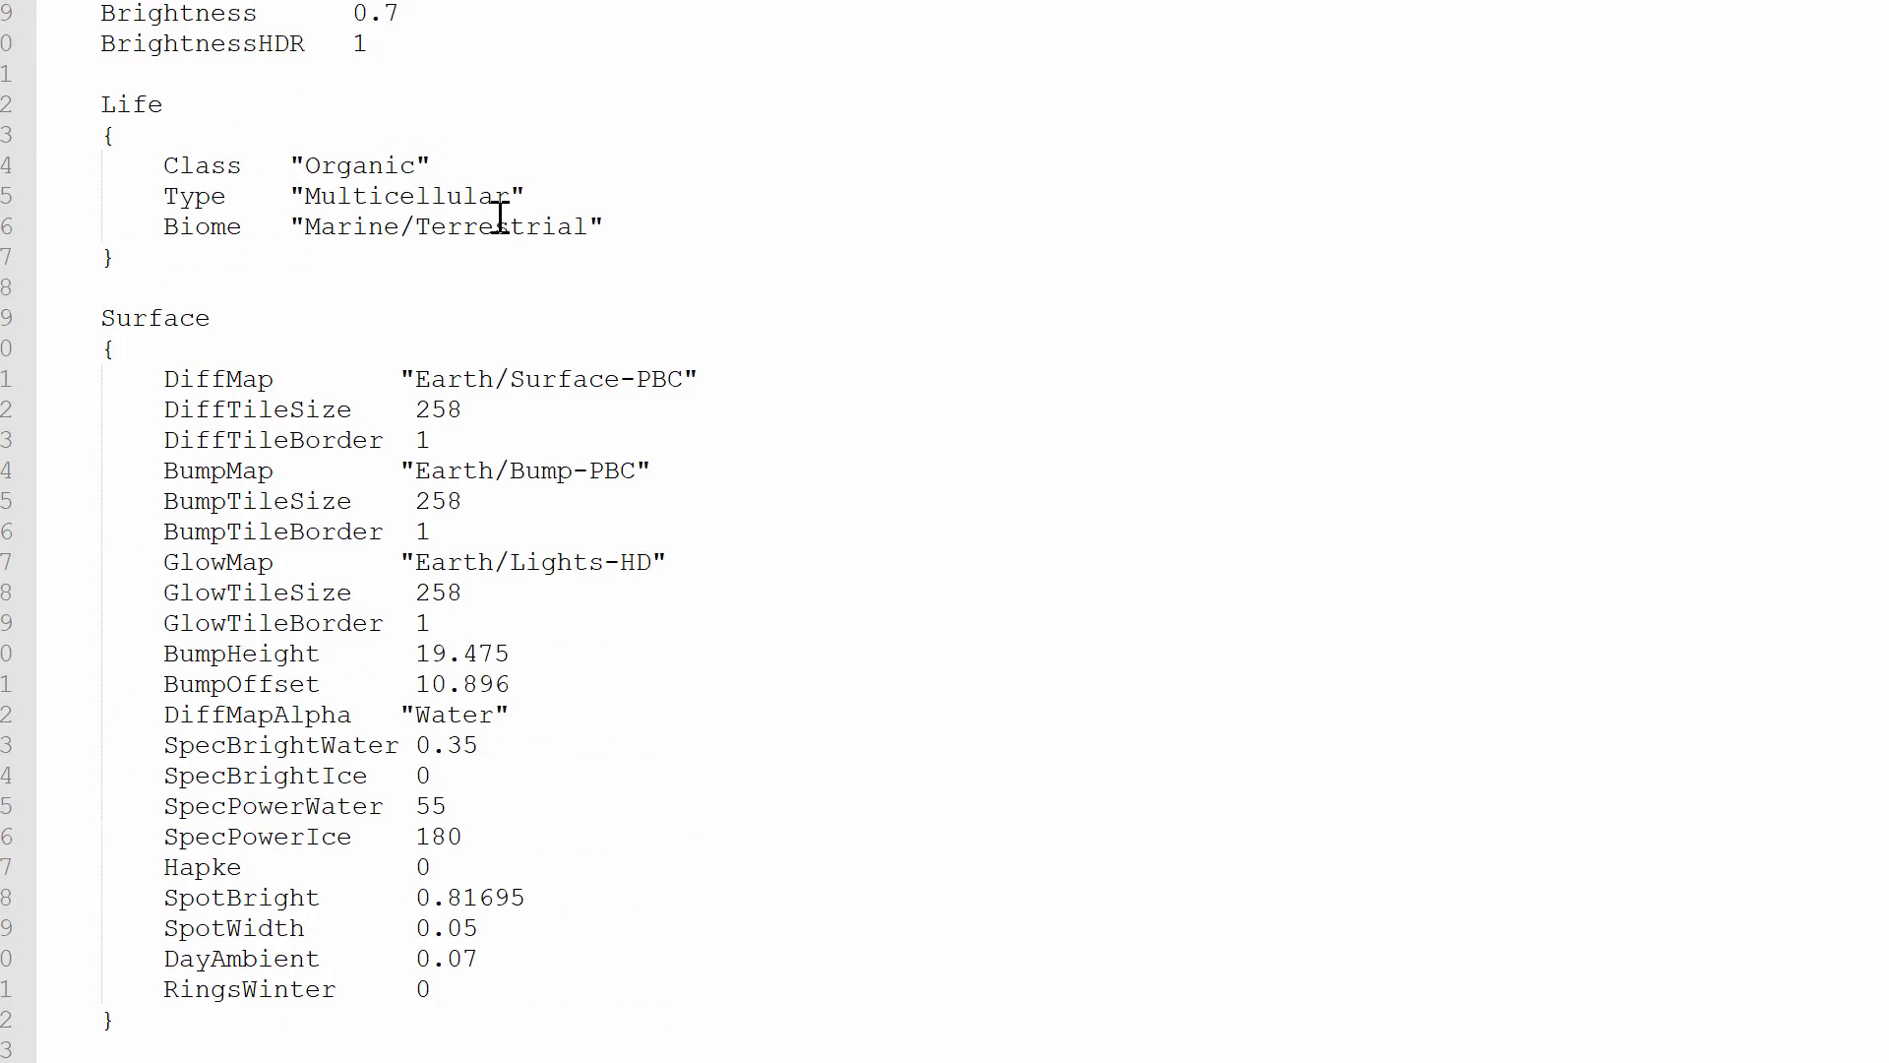
scroll(505, 283, "down", 9)
scroll(540, 371, "up", 15)
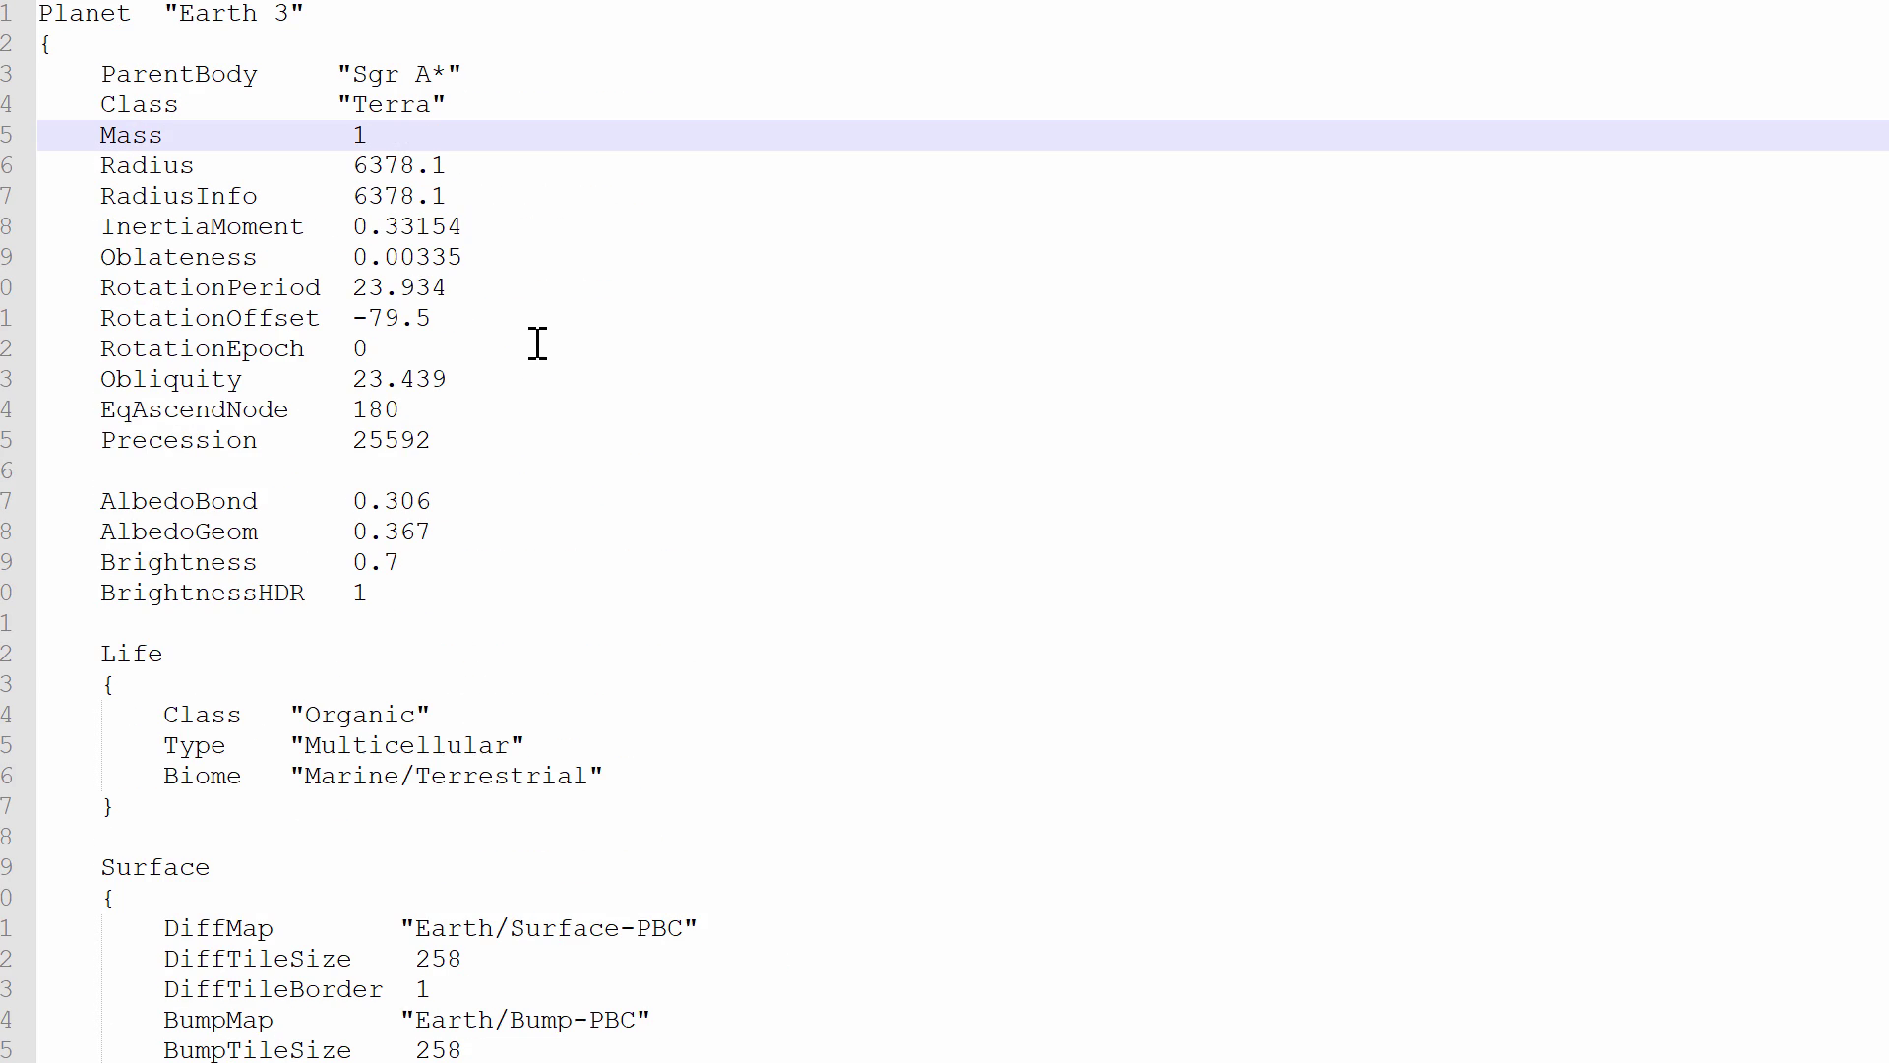
left_click_drag(209, 13, 239, 14)
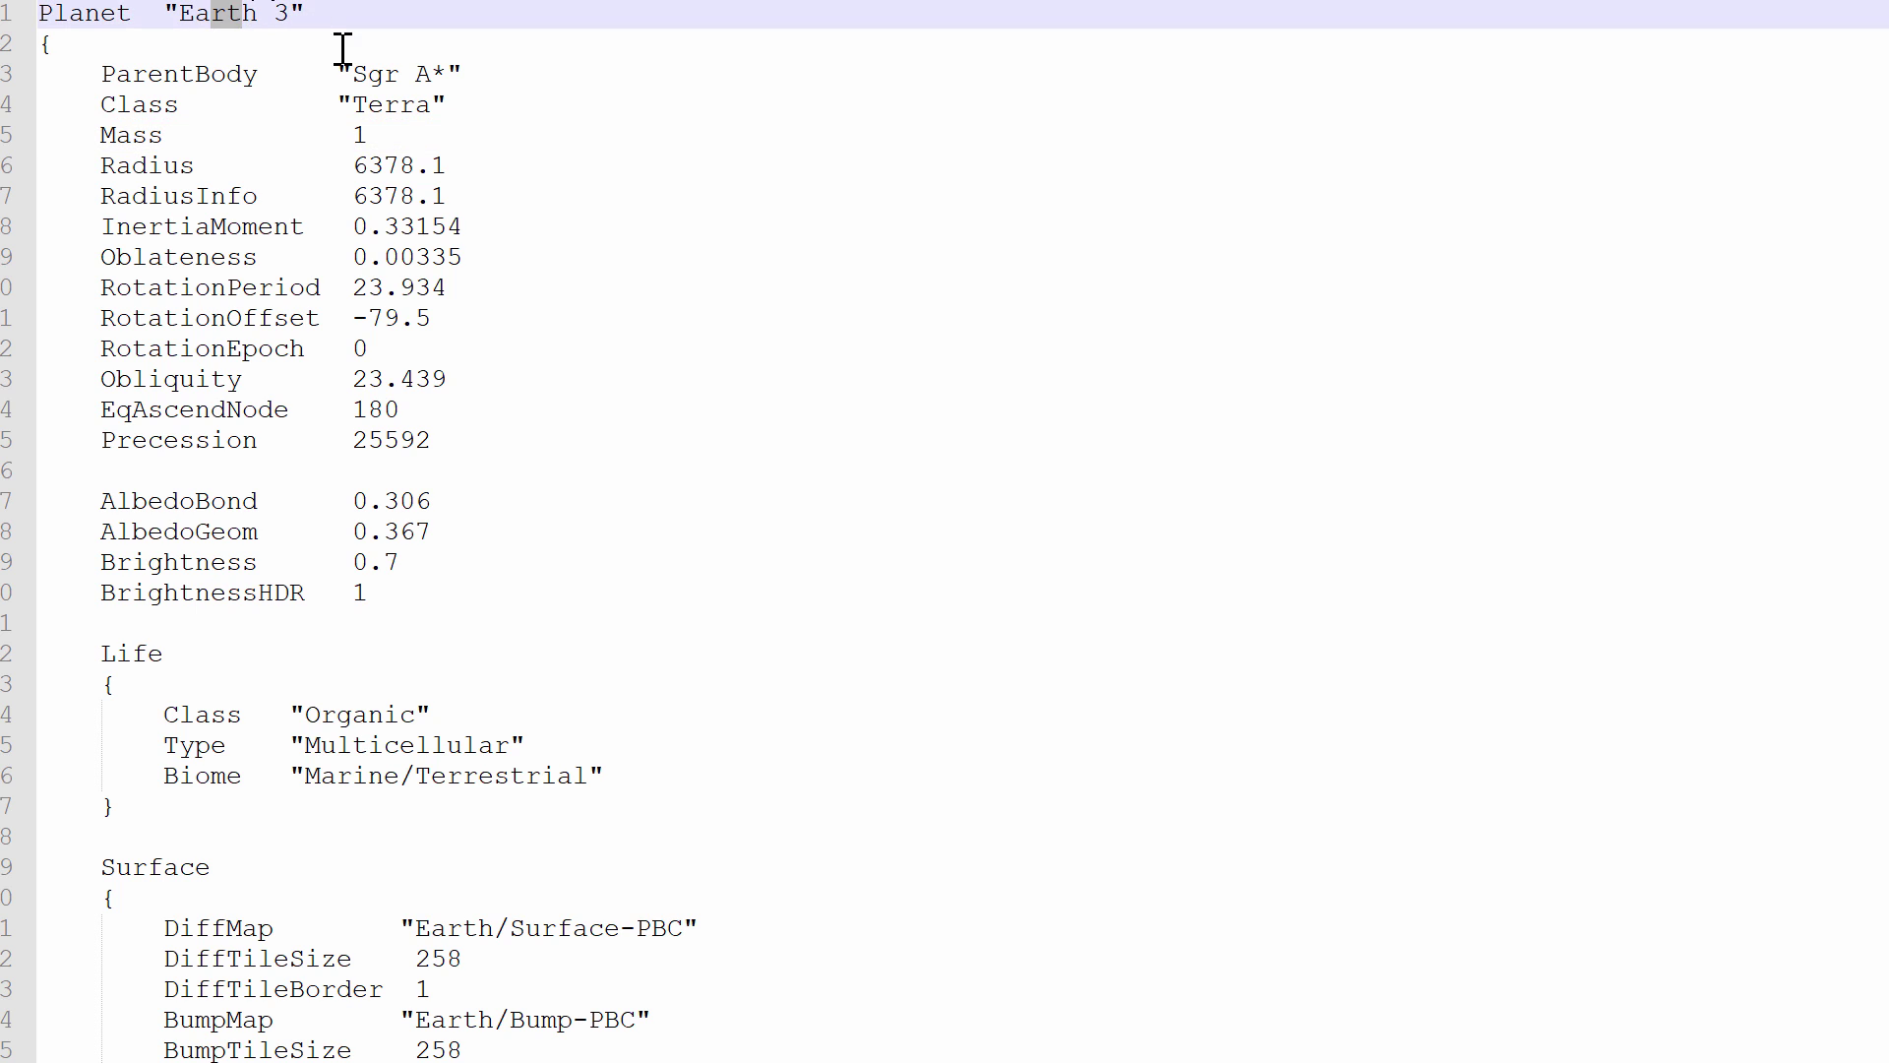
mouse_move(368, 74)
left_mouse_down()
mouse_move(417, 74)
mouse_move(385, 104)
left_mouse_up()
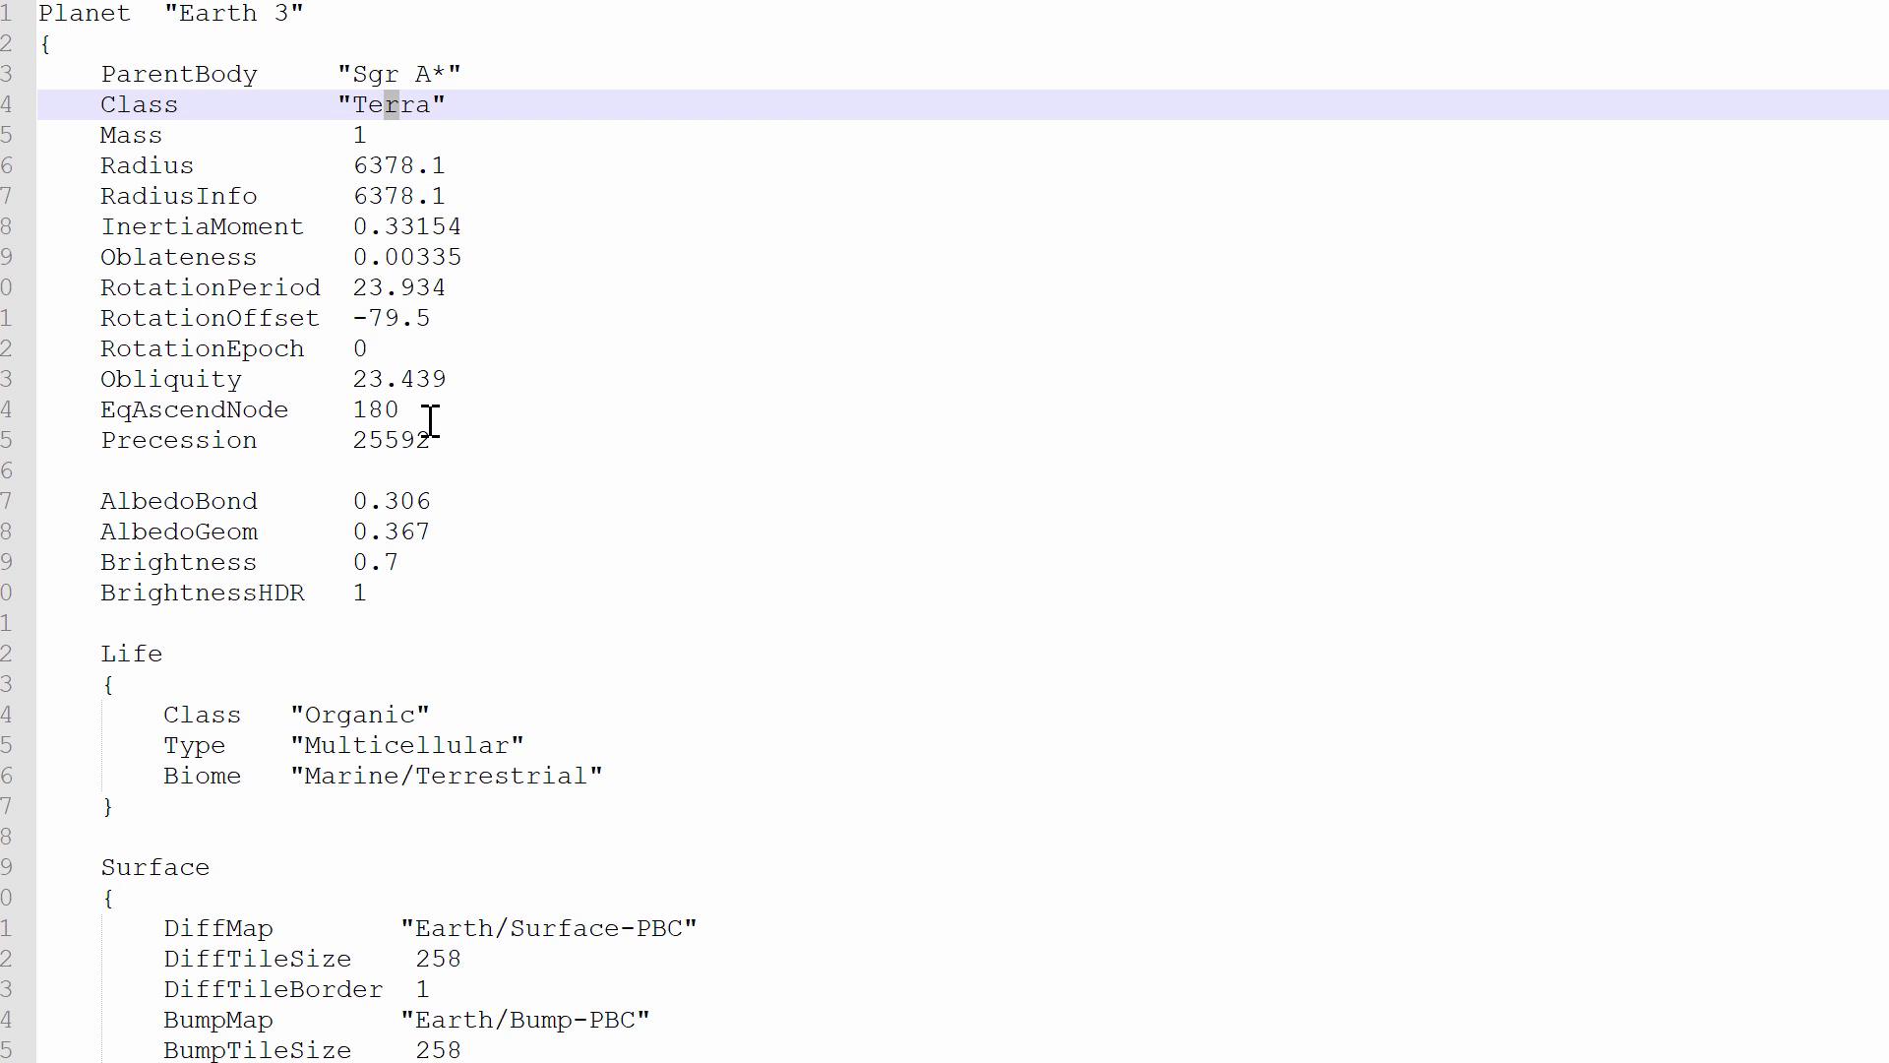
left_click(538, 345)
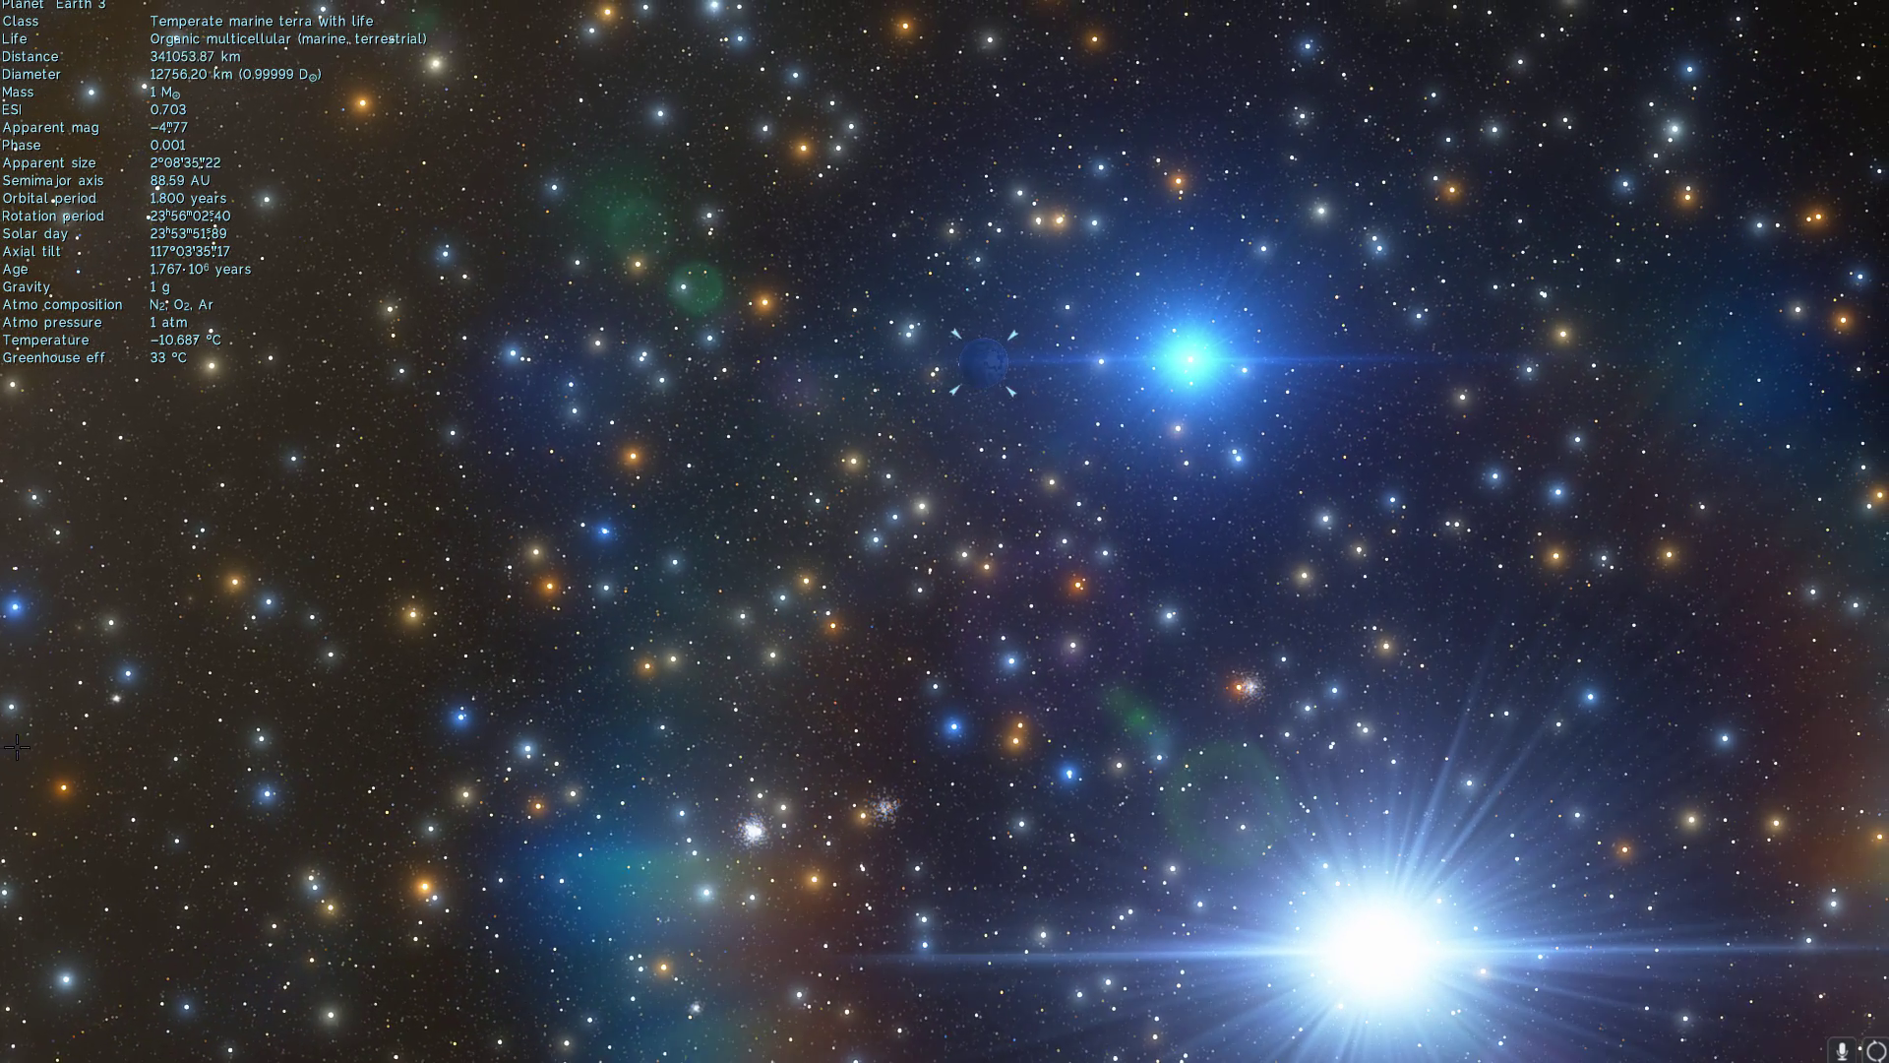
Step: Switch to free flight, search for Sgr A* and fly to the black hole
key("f")
left_click(12, 799)
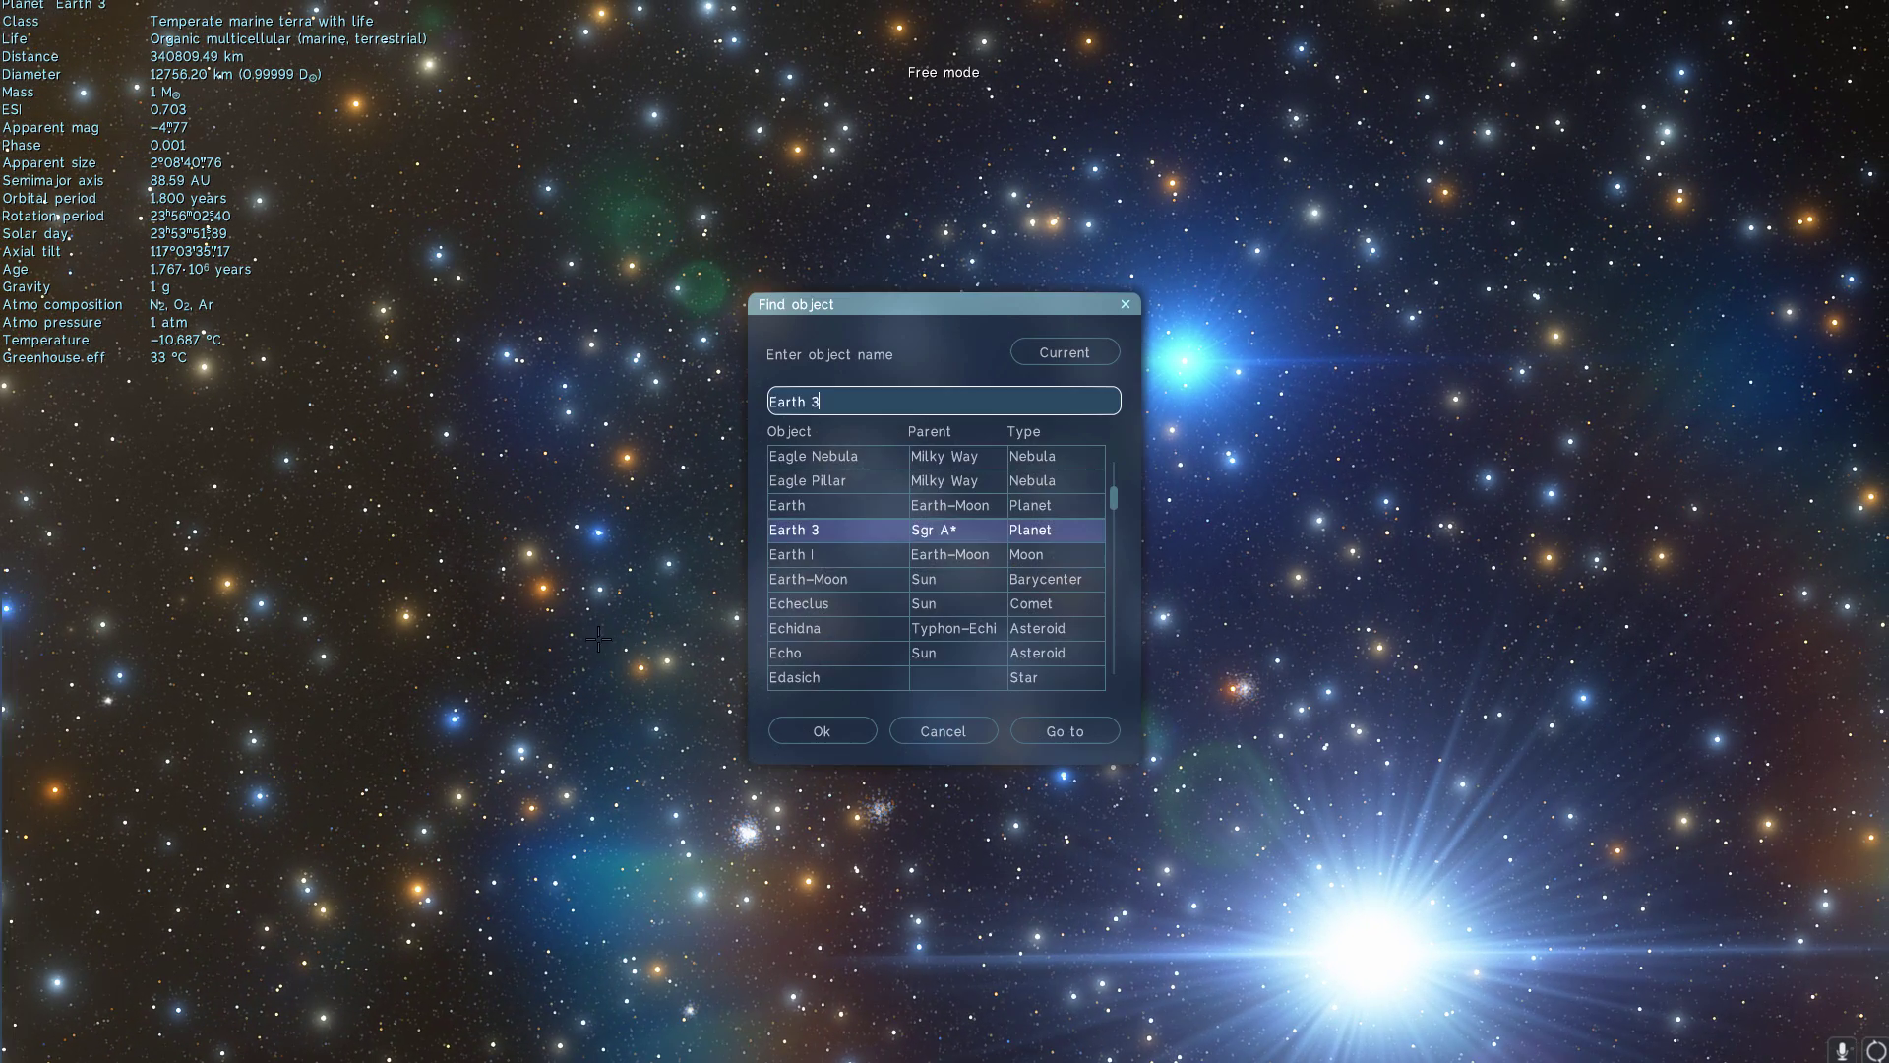
type("sgr A*")
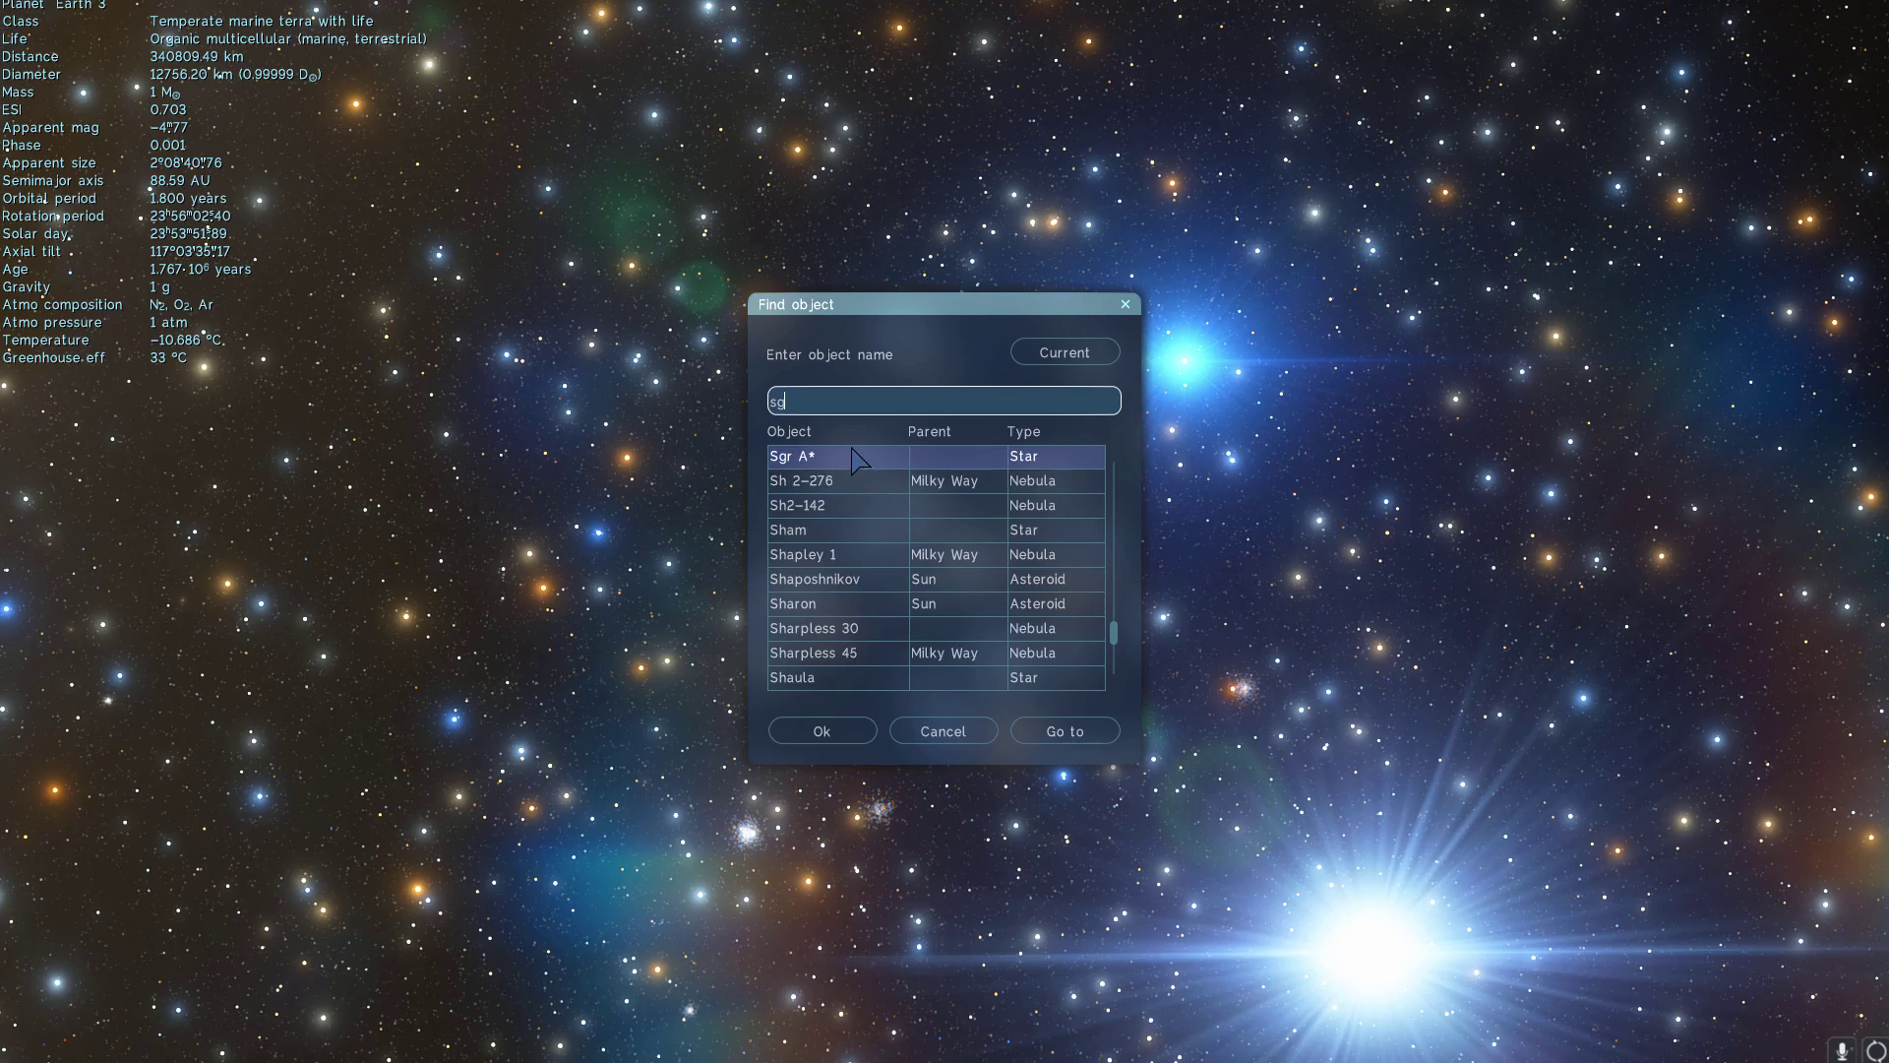
left_click(1039, 731)
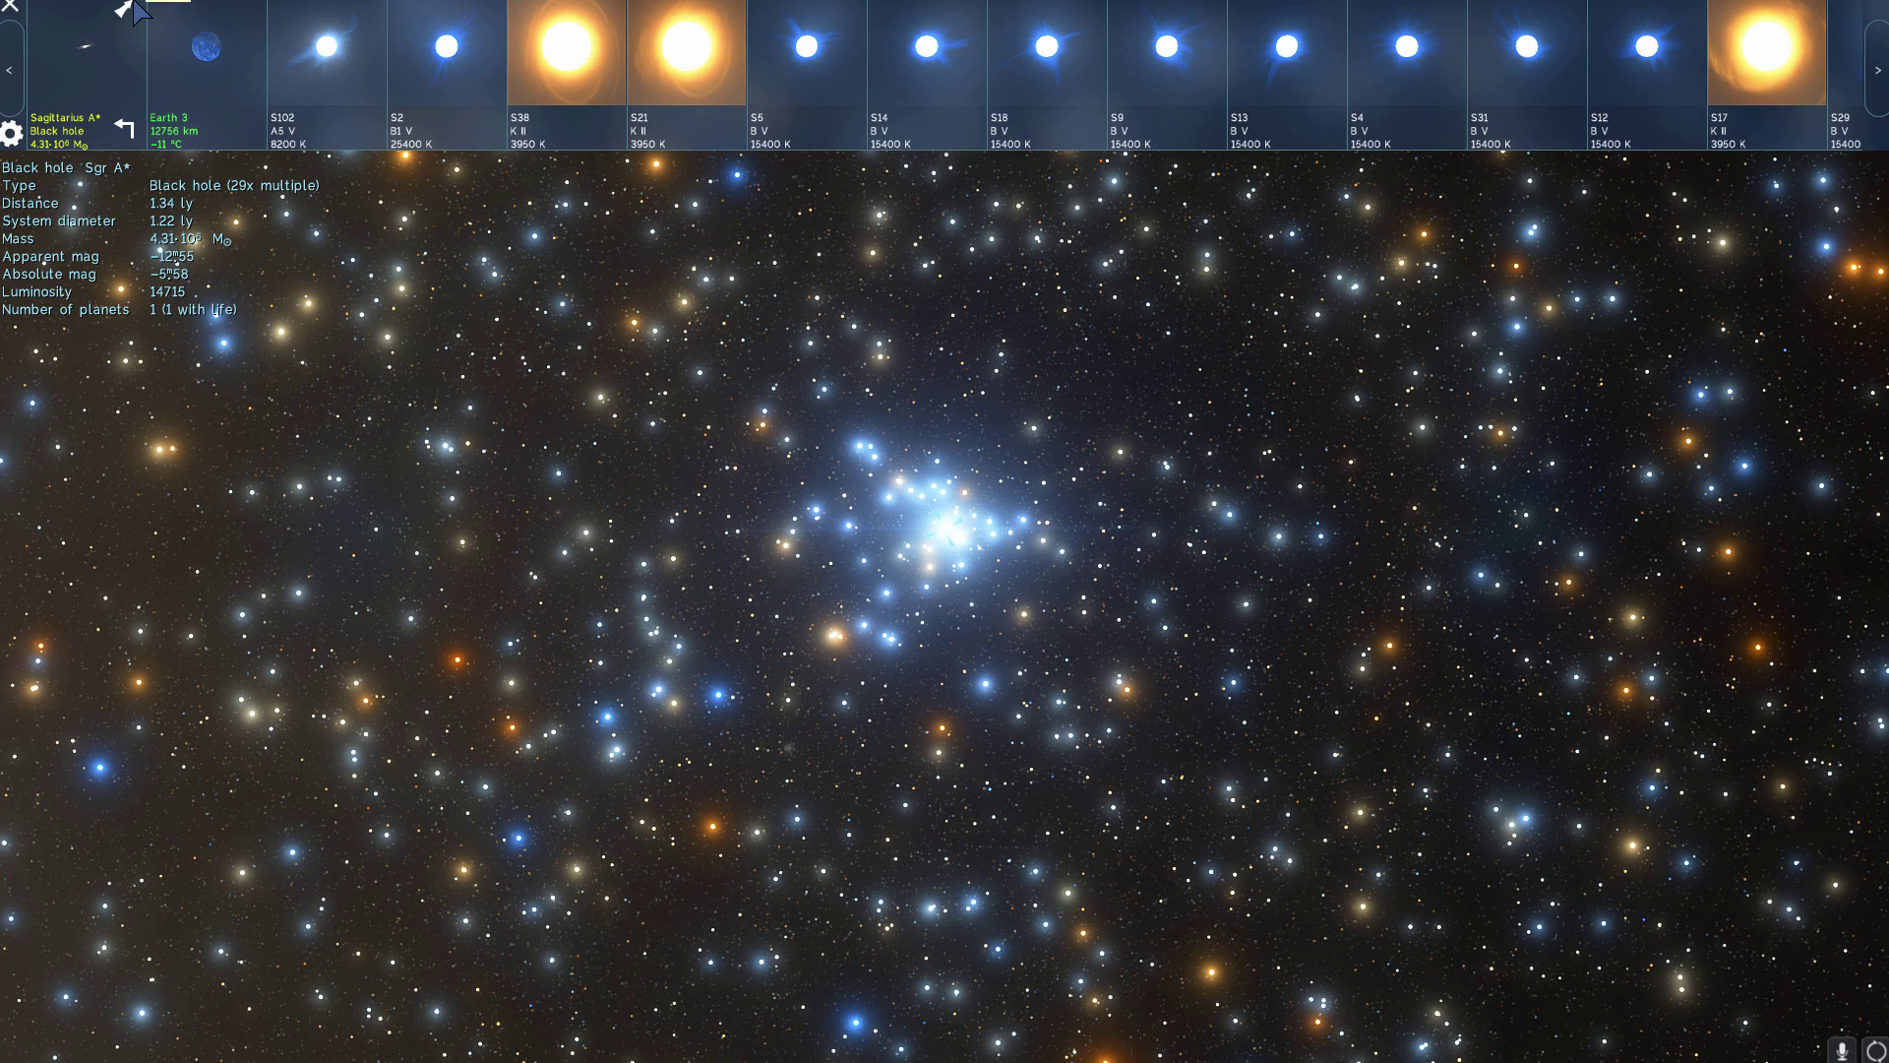
Step: Fly close to Sagittarius A*, then select the blue star S2 instead of S102
double_click(135, 19)
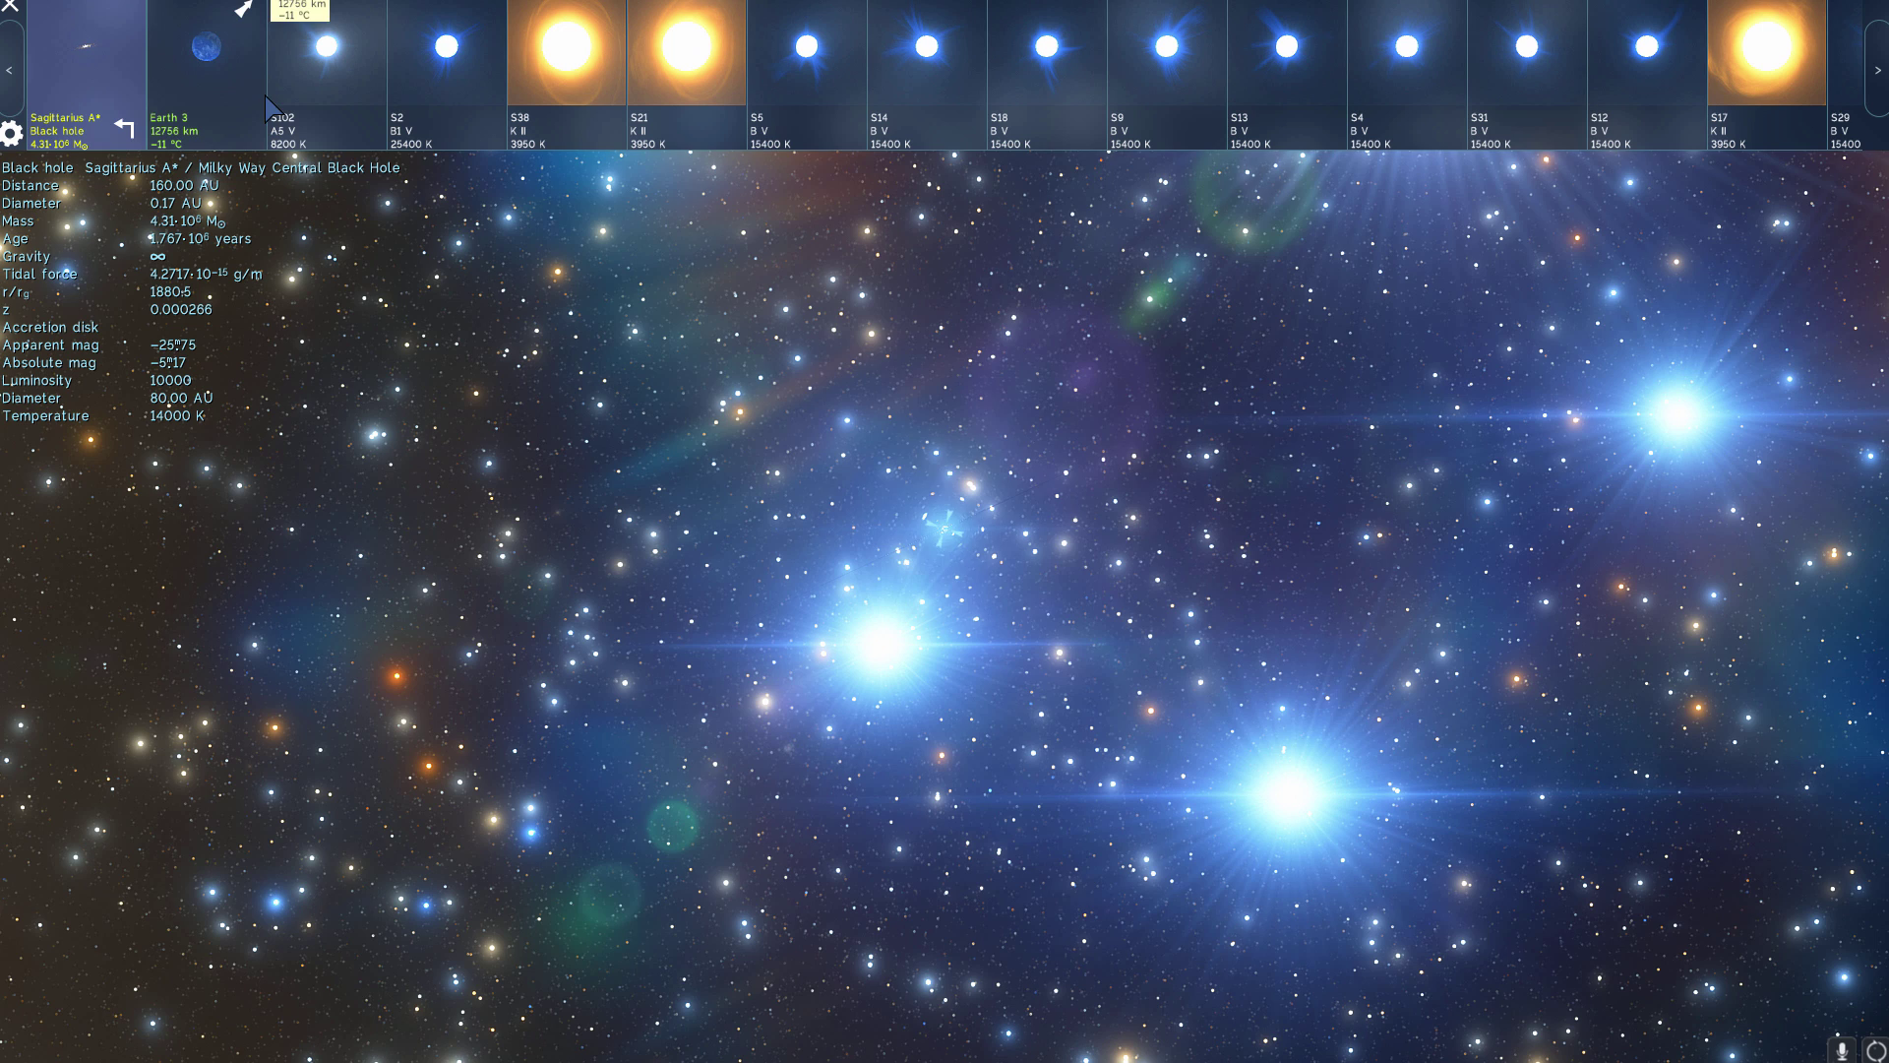
mouse_move(142, 61)
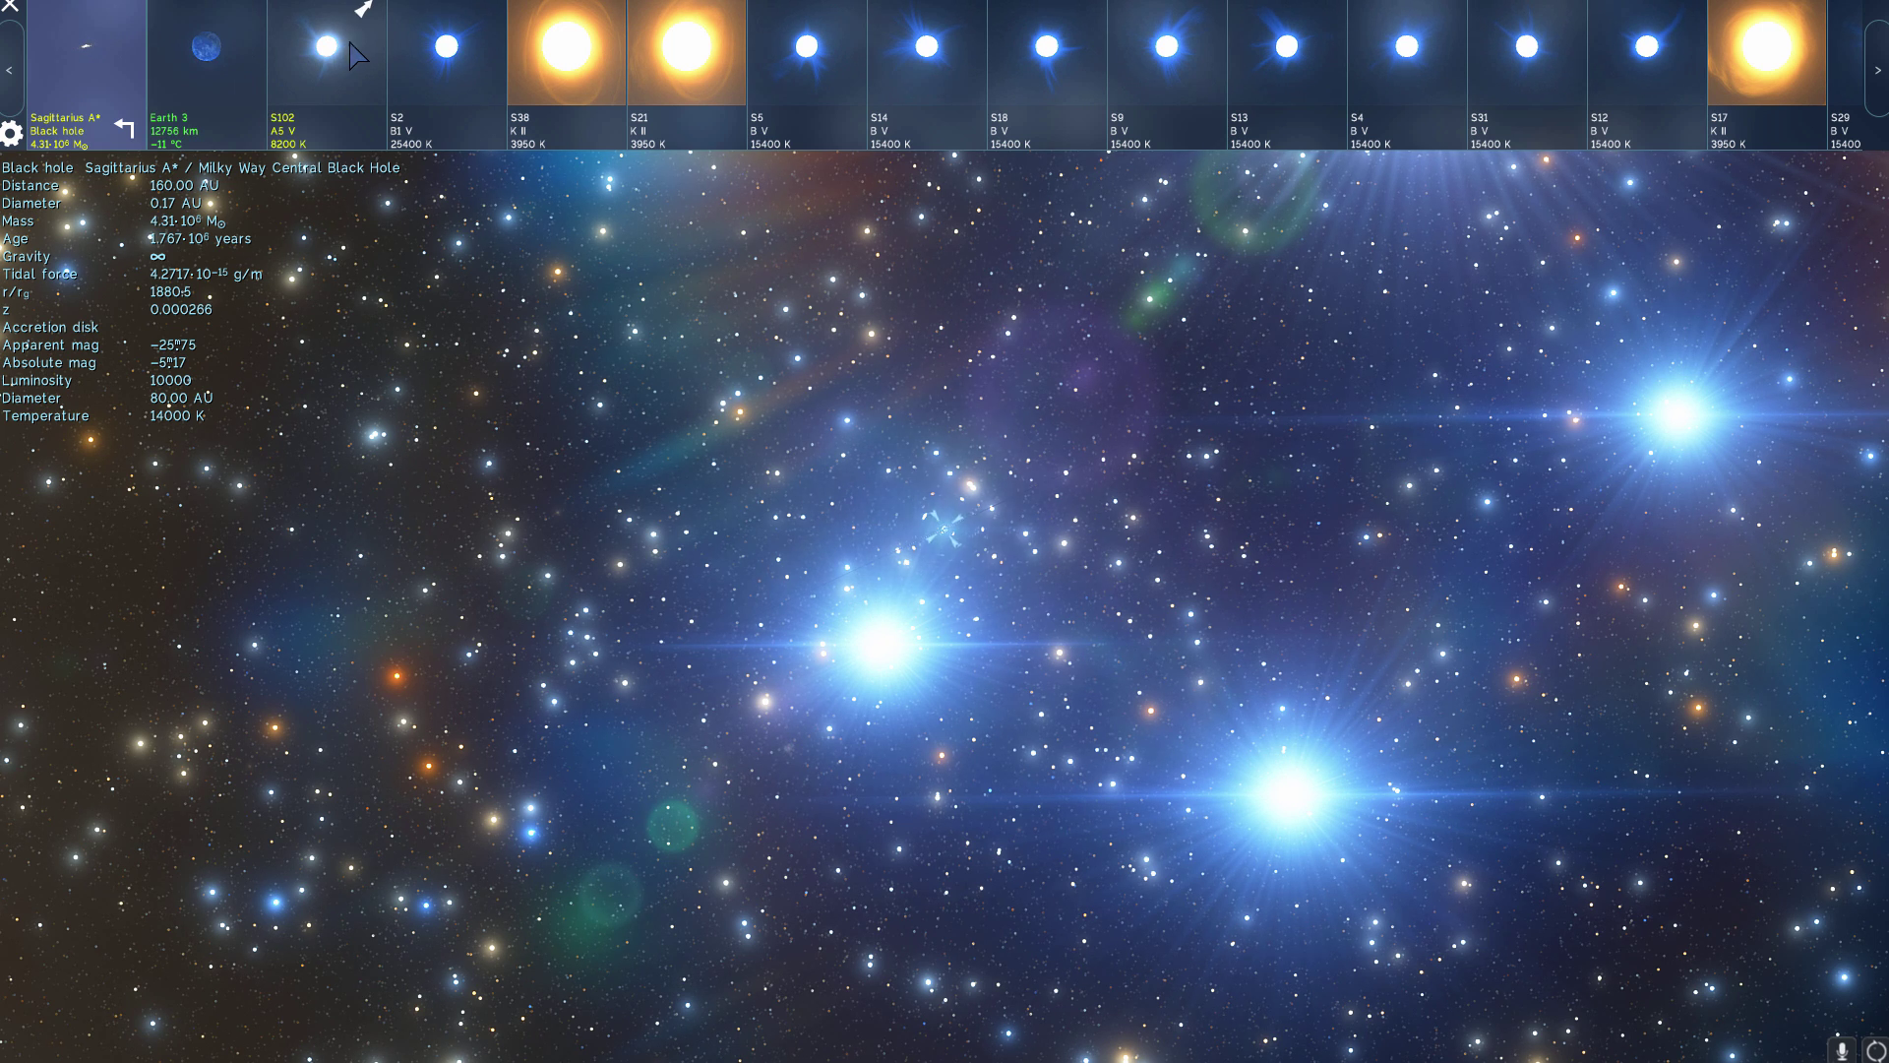
left_click(338, 70)
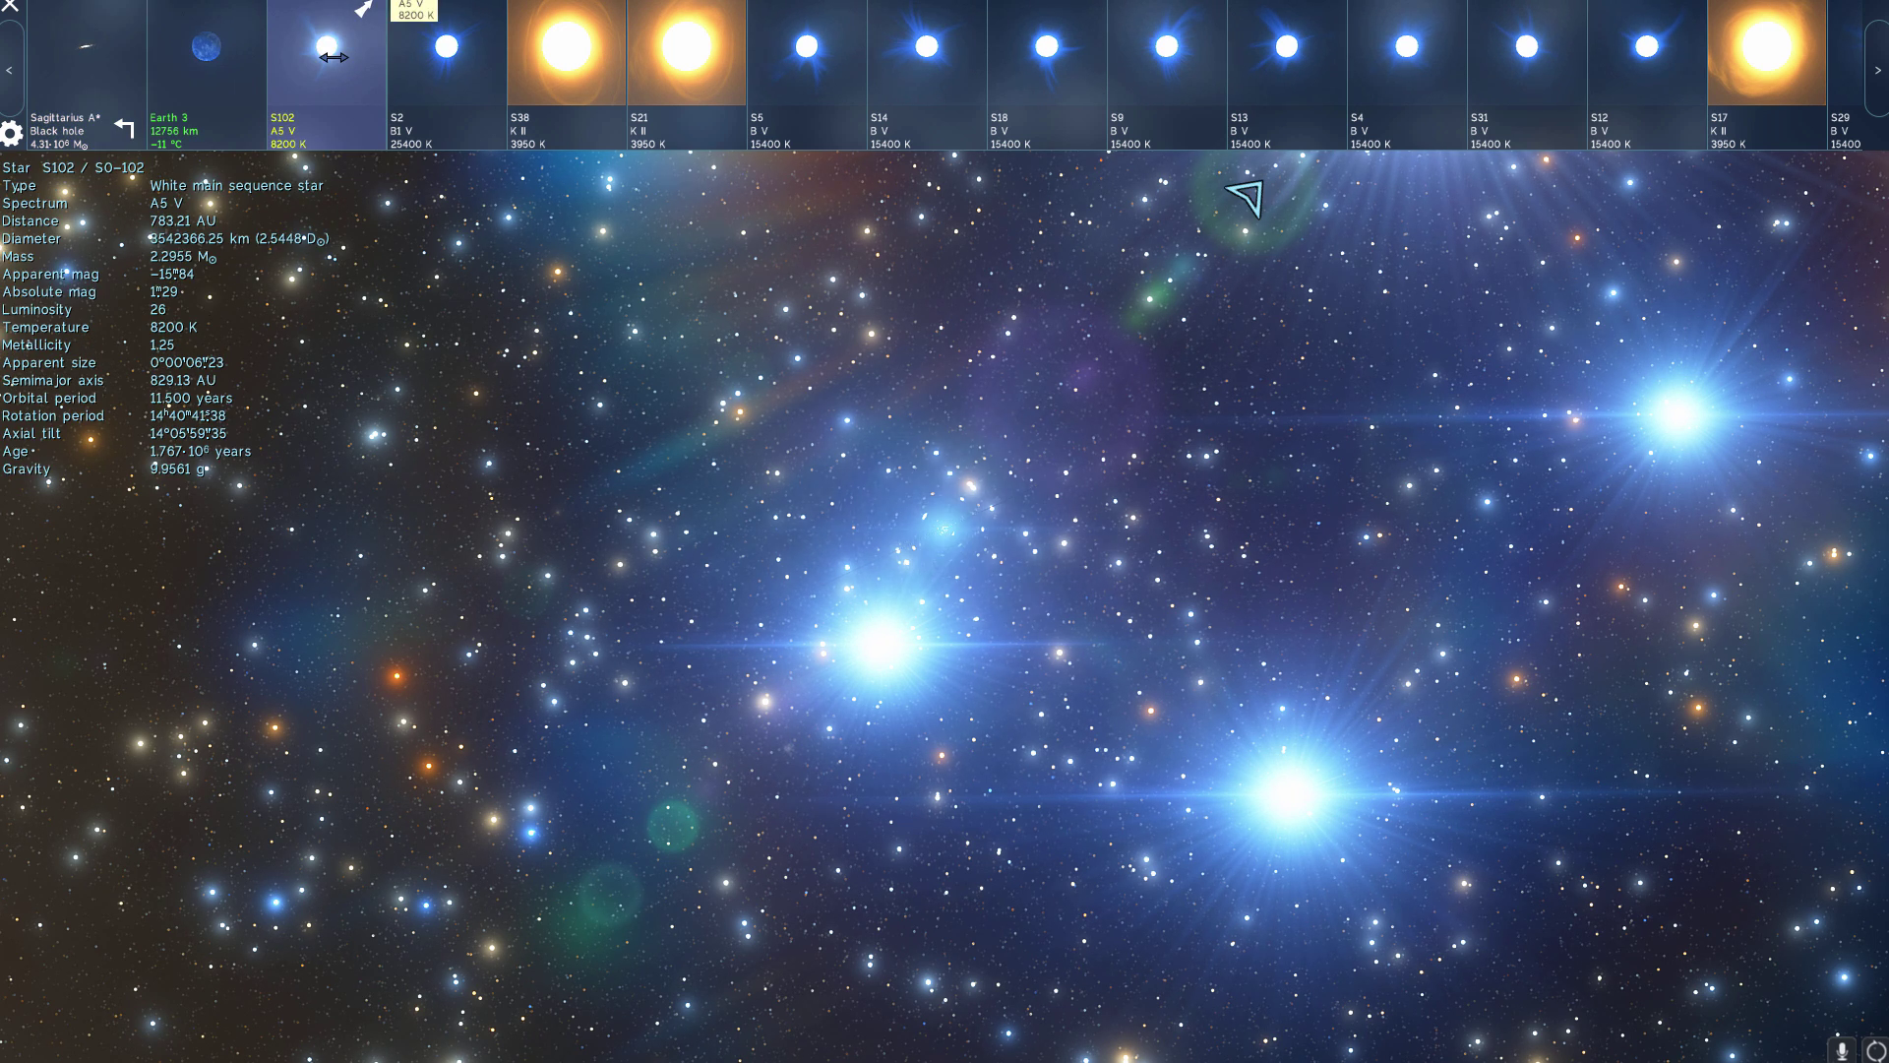
left_click(421, 77)
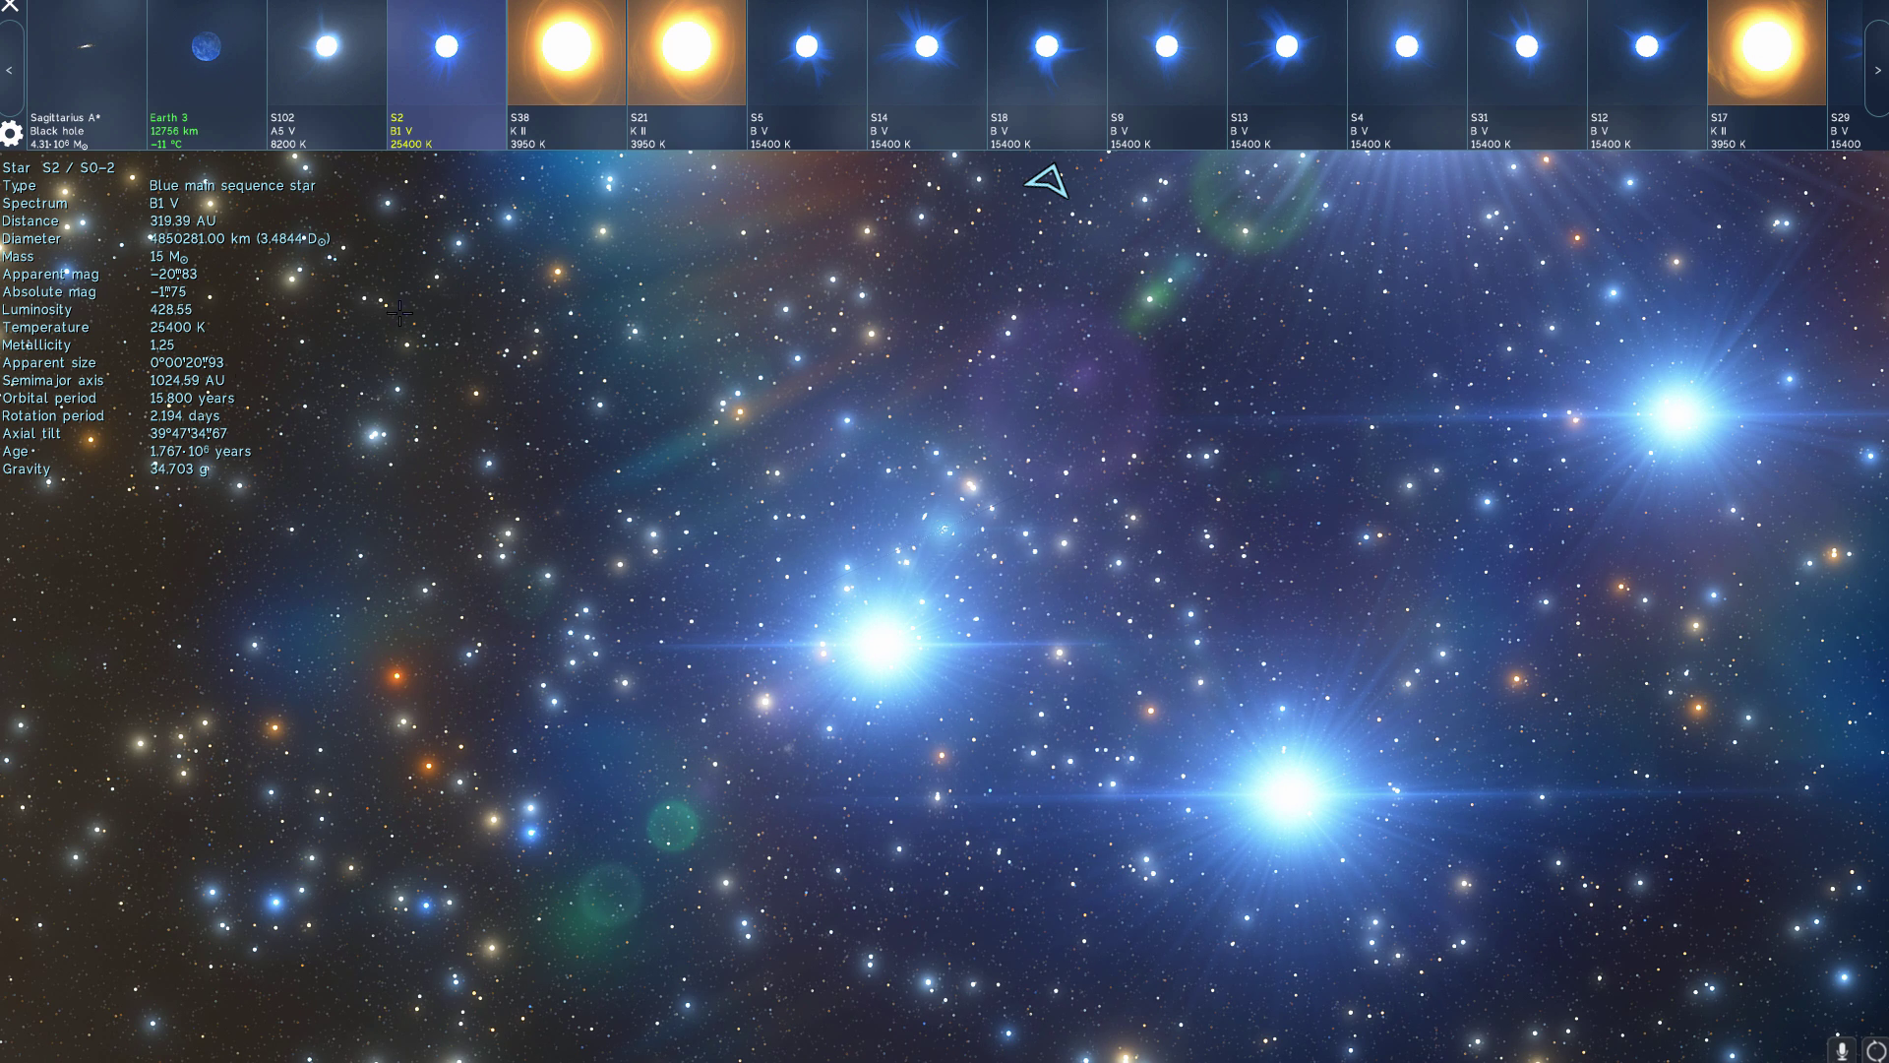
Step: Open S2's parameter editor, begin exporting it to export/S2.sc, then cancel the export
key("shift+F2")
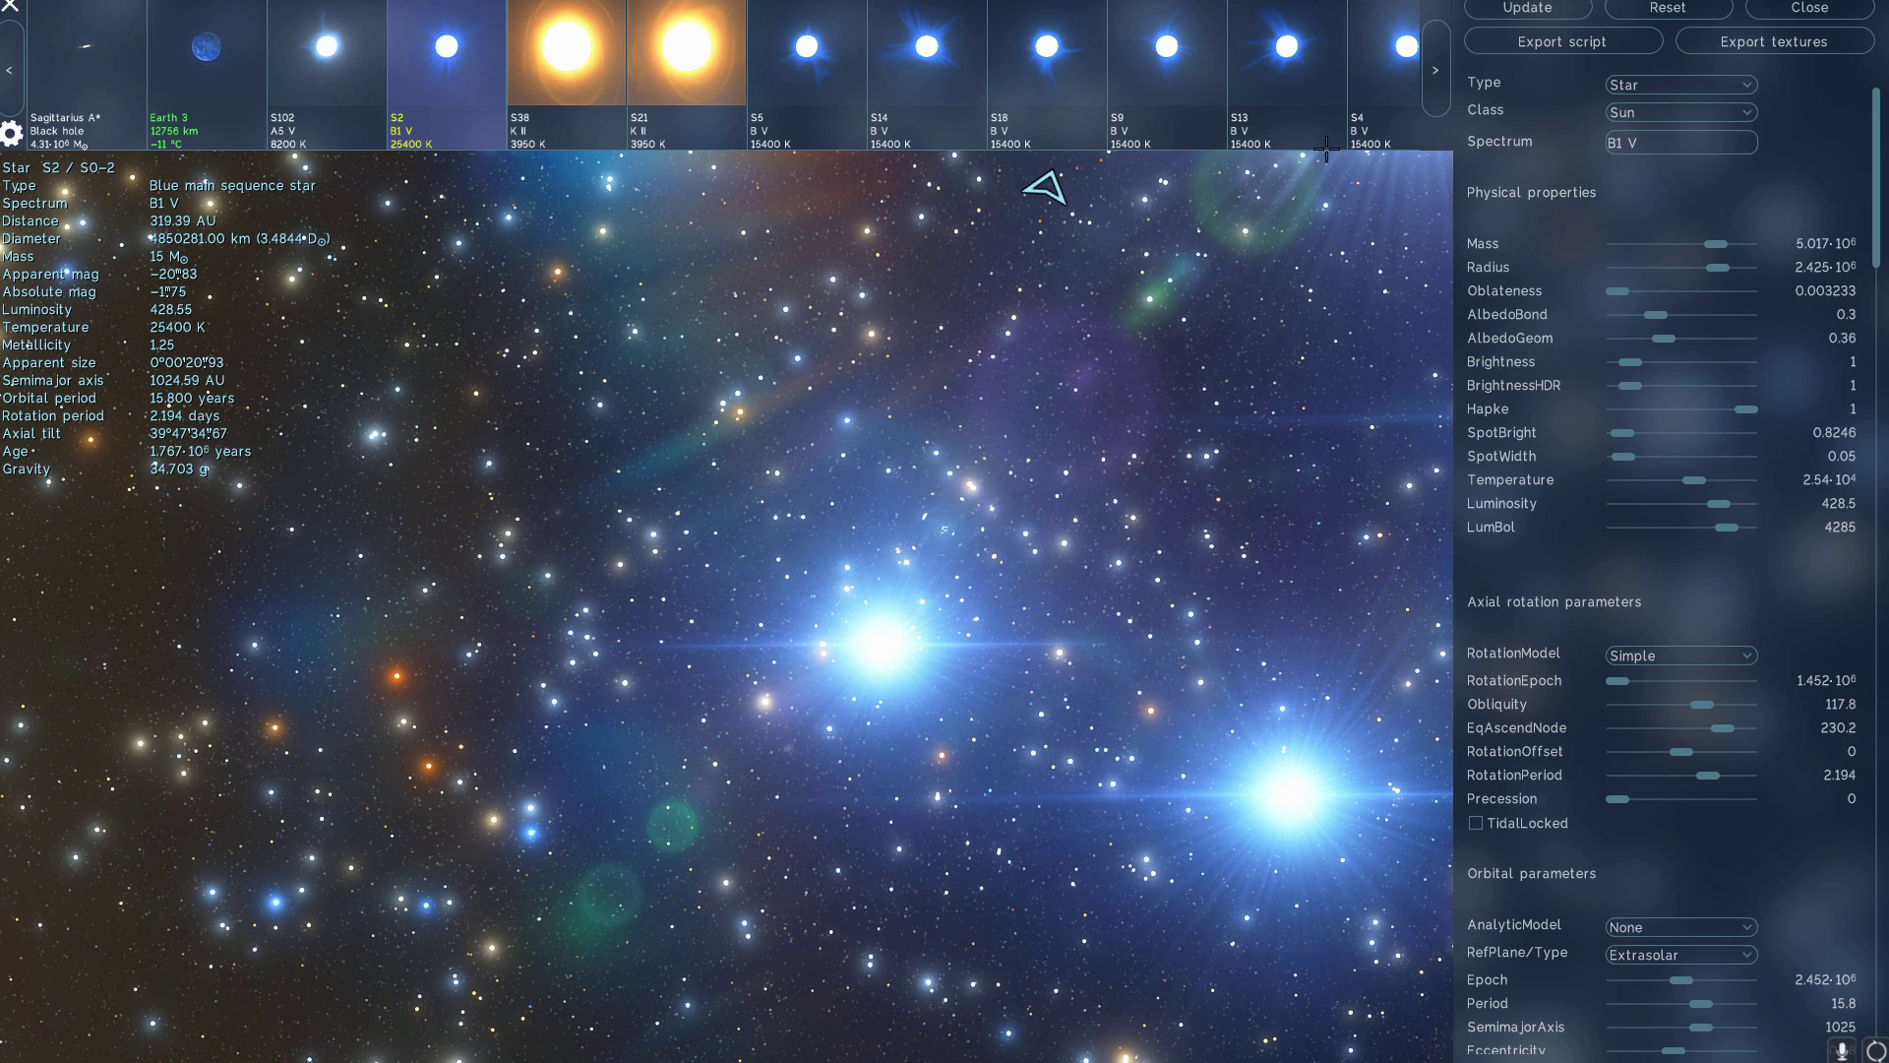
left_click(1540, 49)
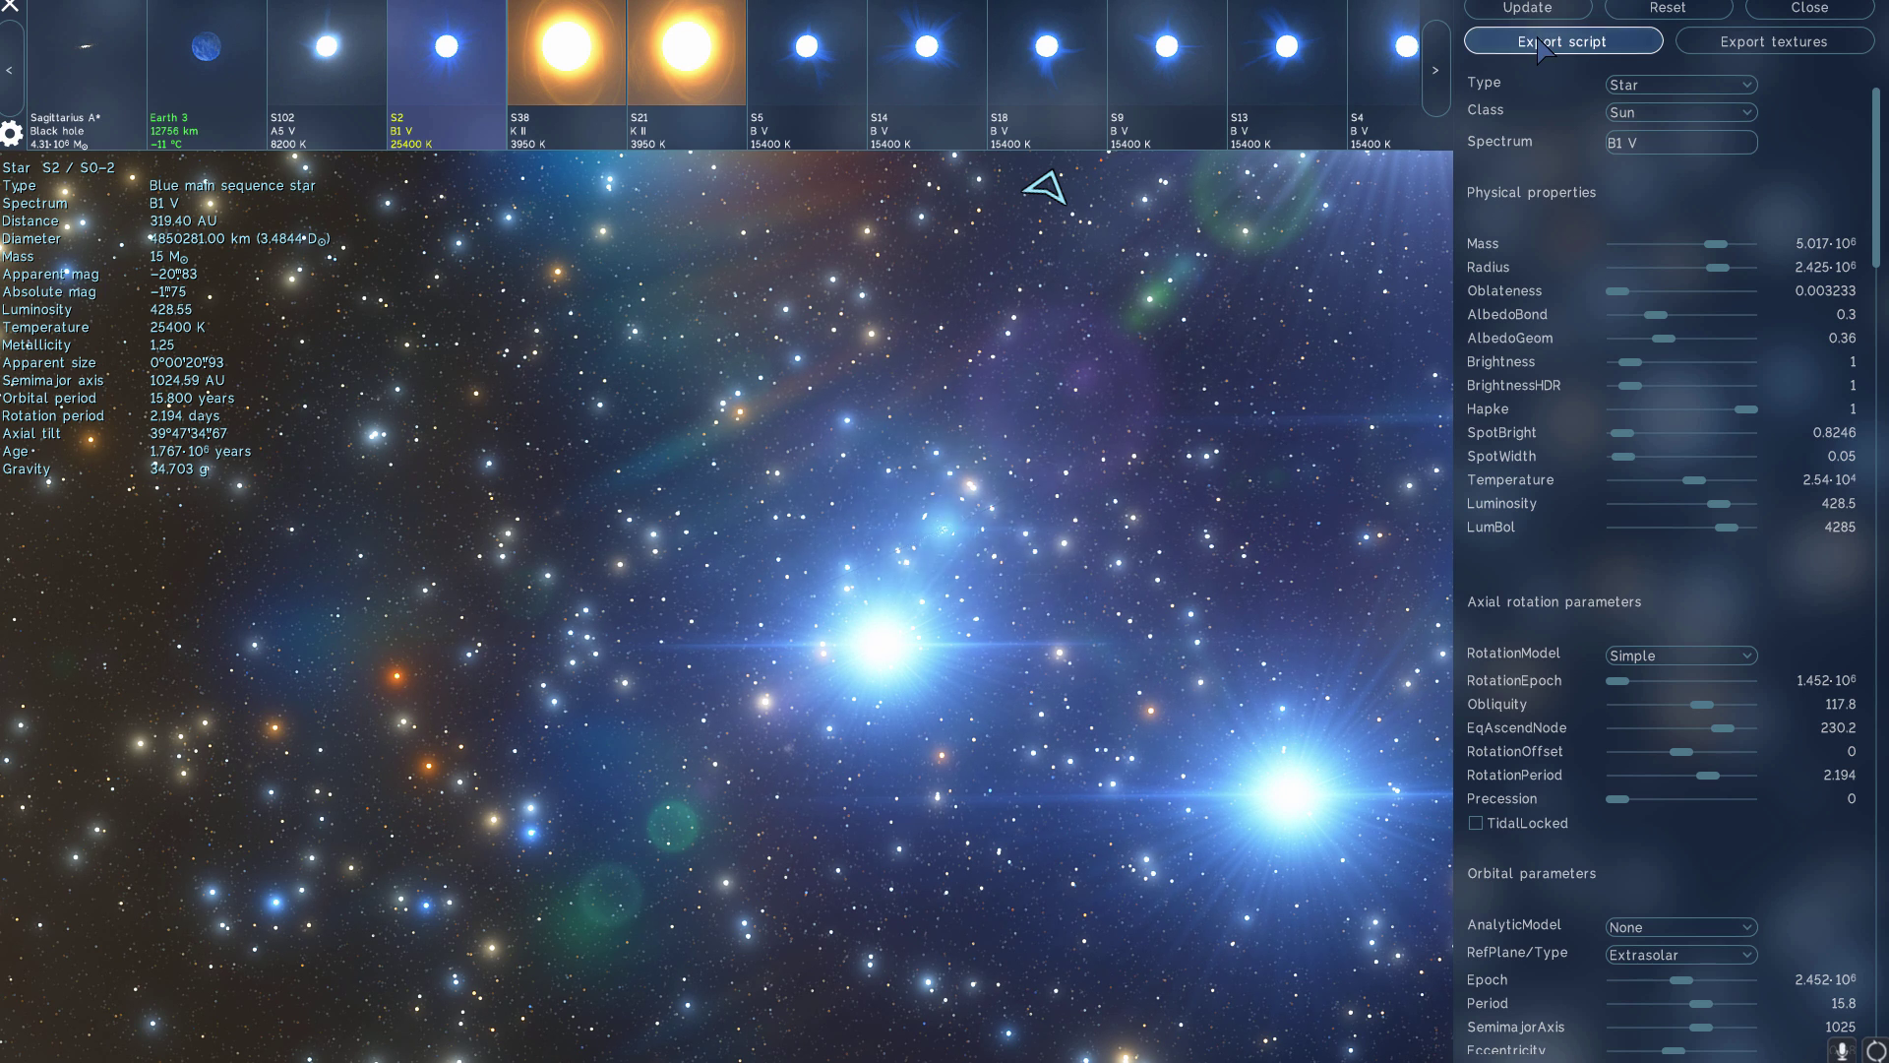
left_click(841, 526)
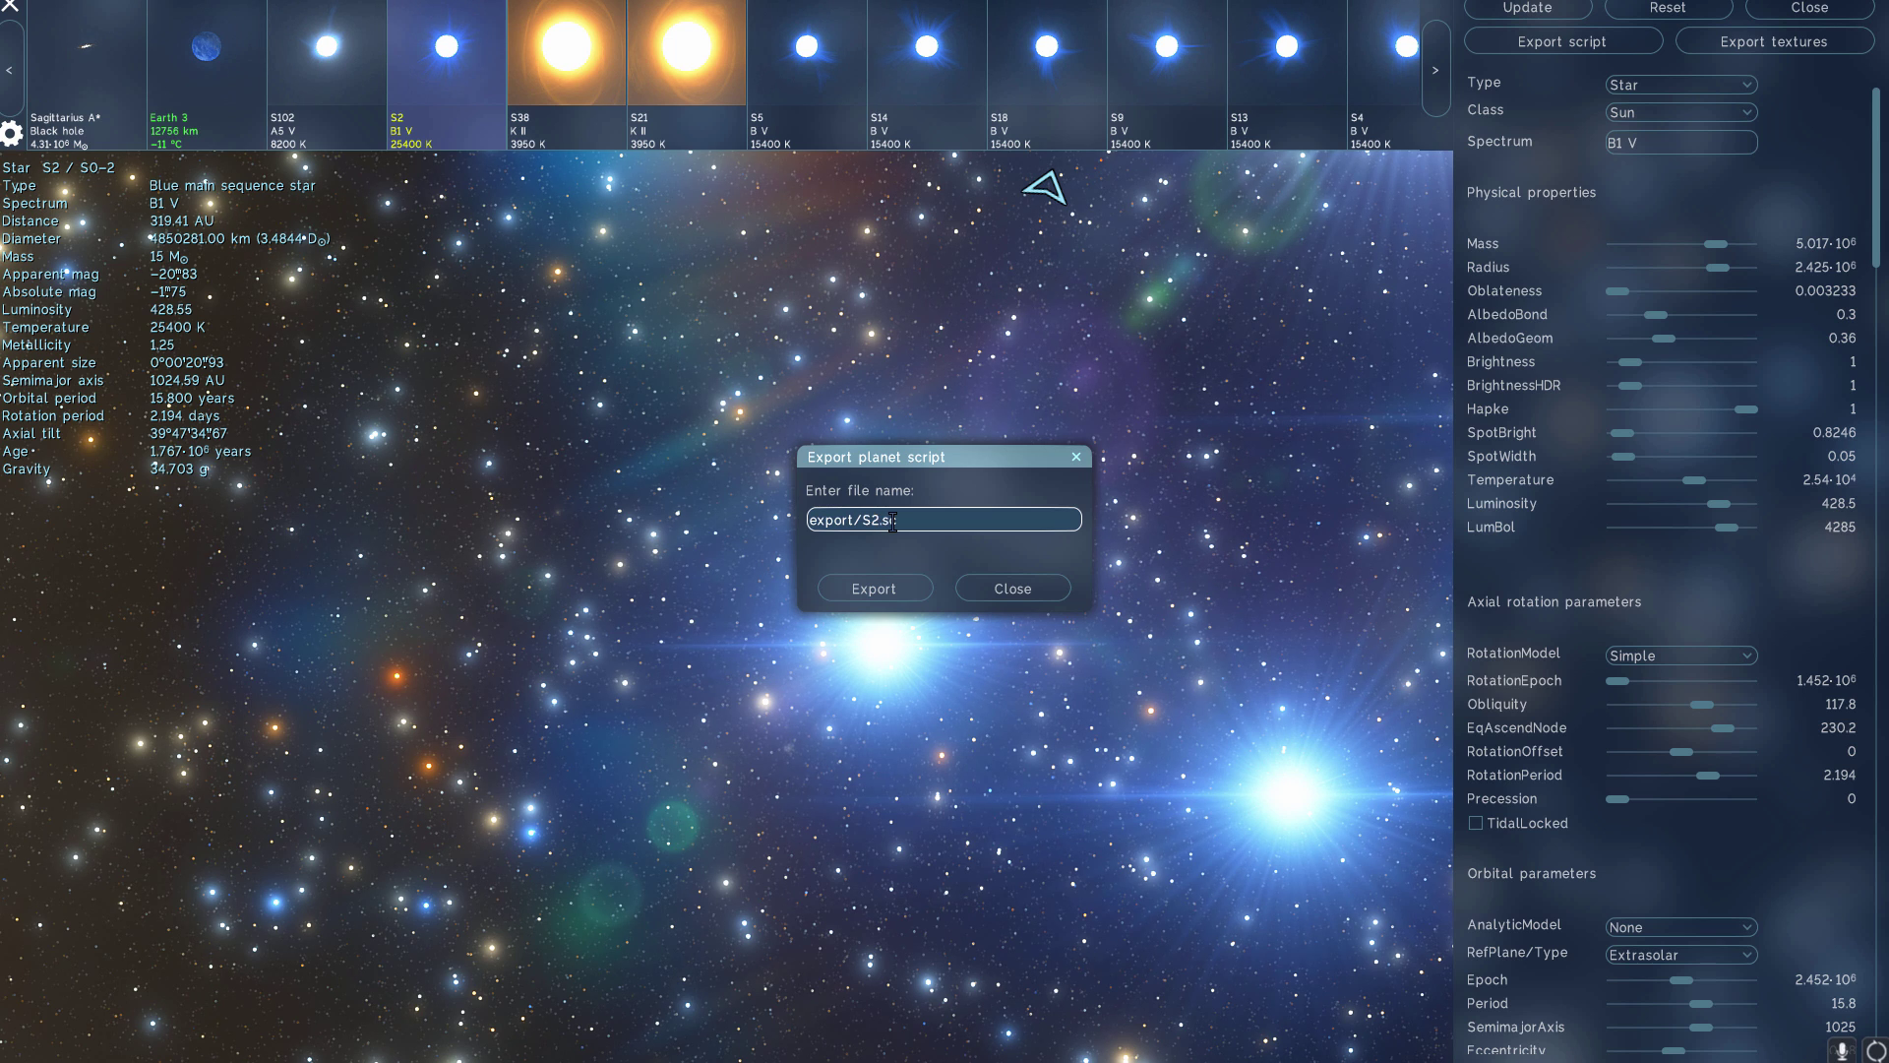
left_click(995, 588)
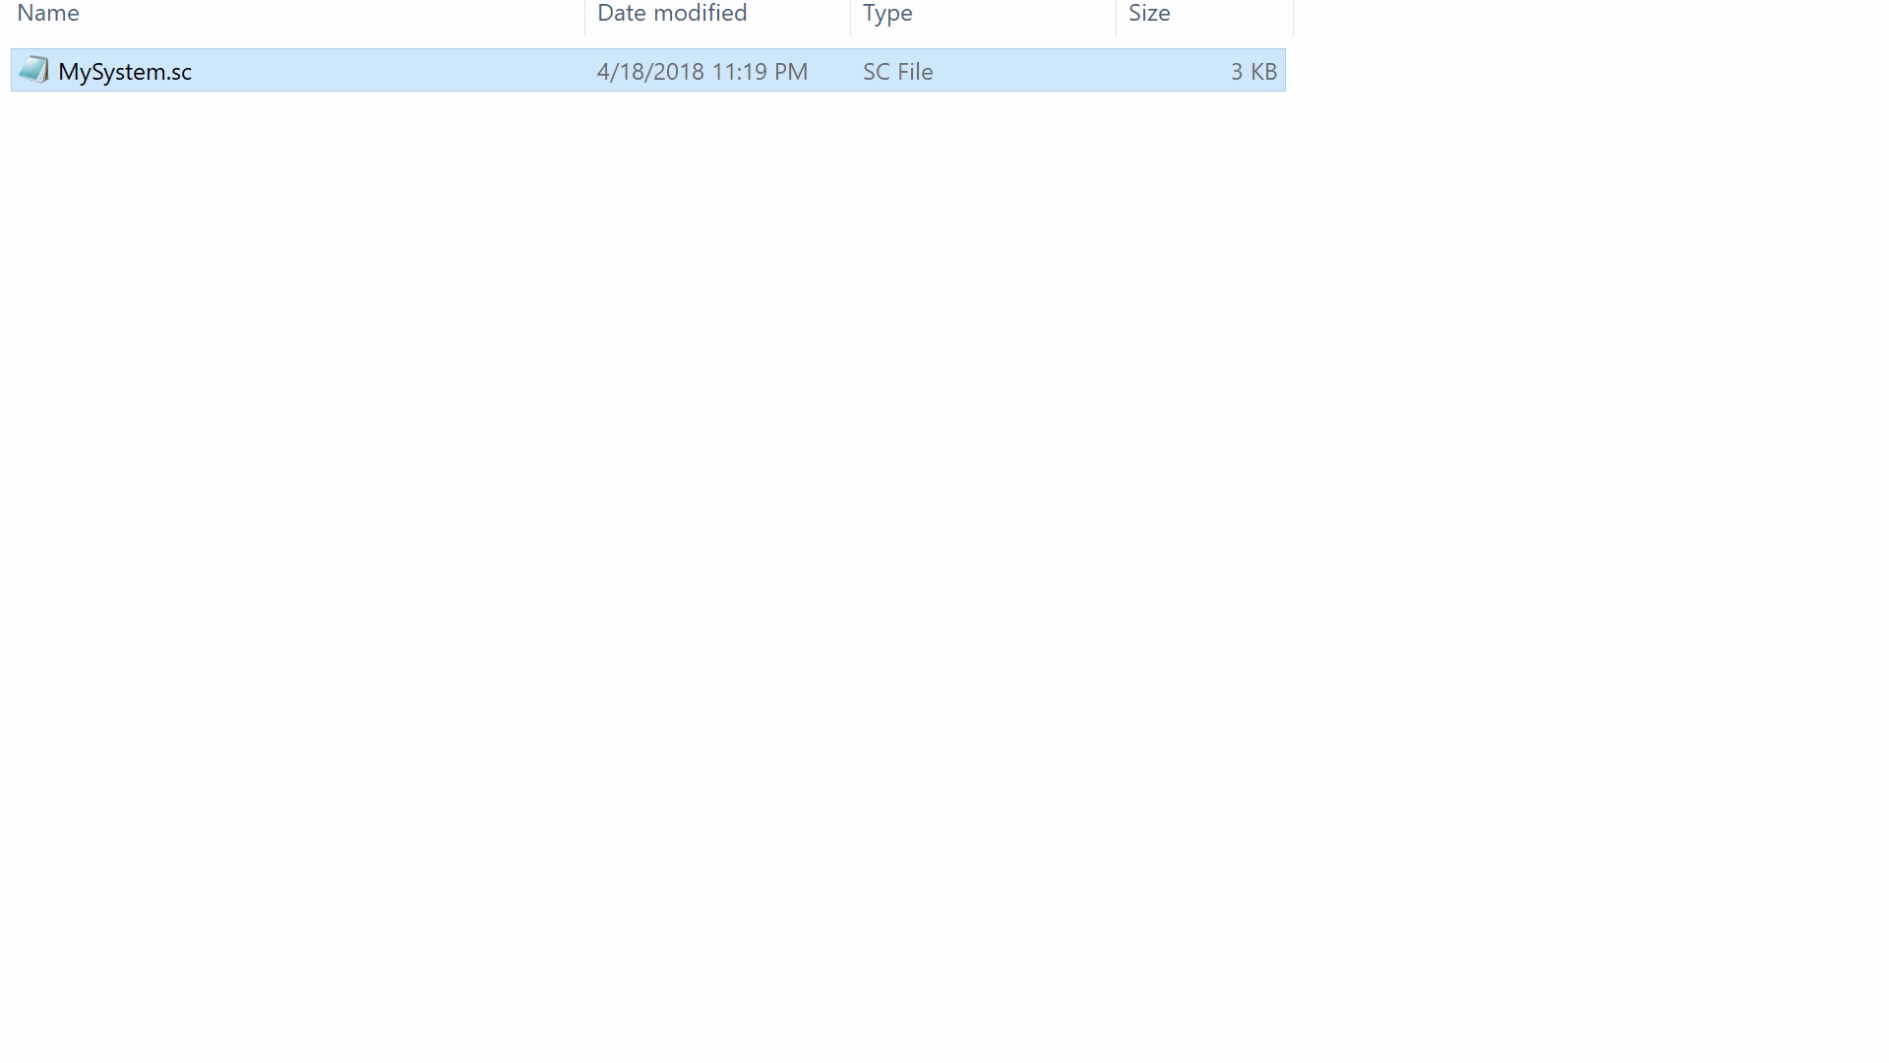
Step: Go up to the folder with addons and system, open export, and select S2.sc
key("alt+Up")
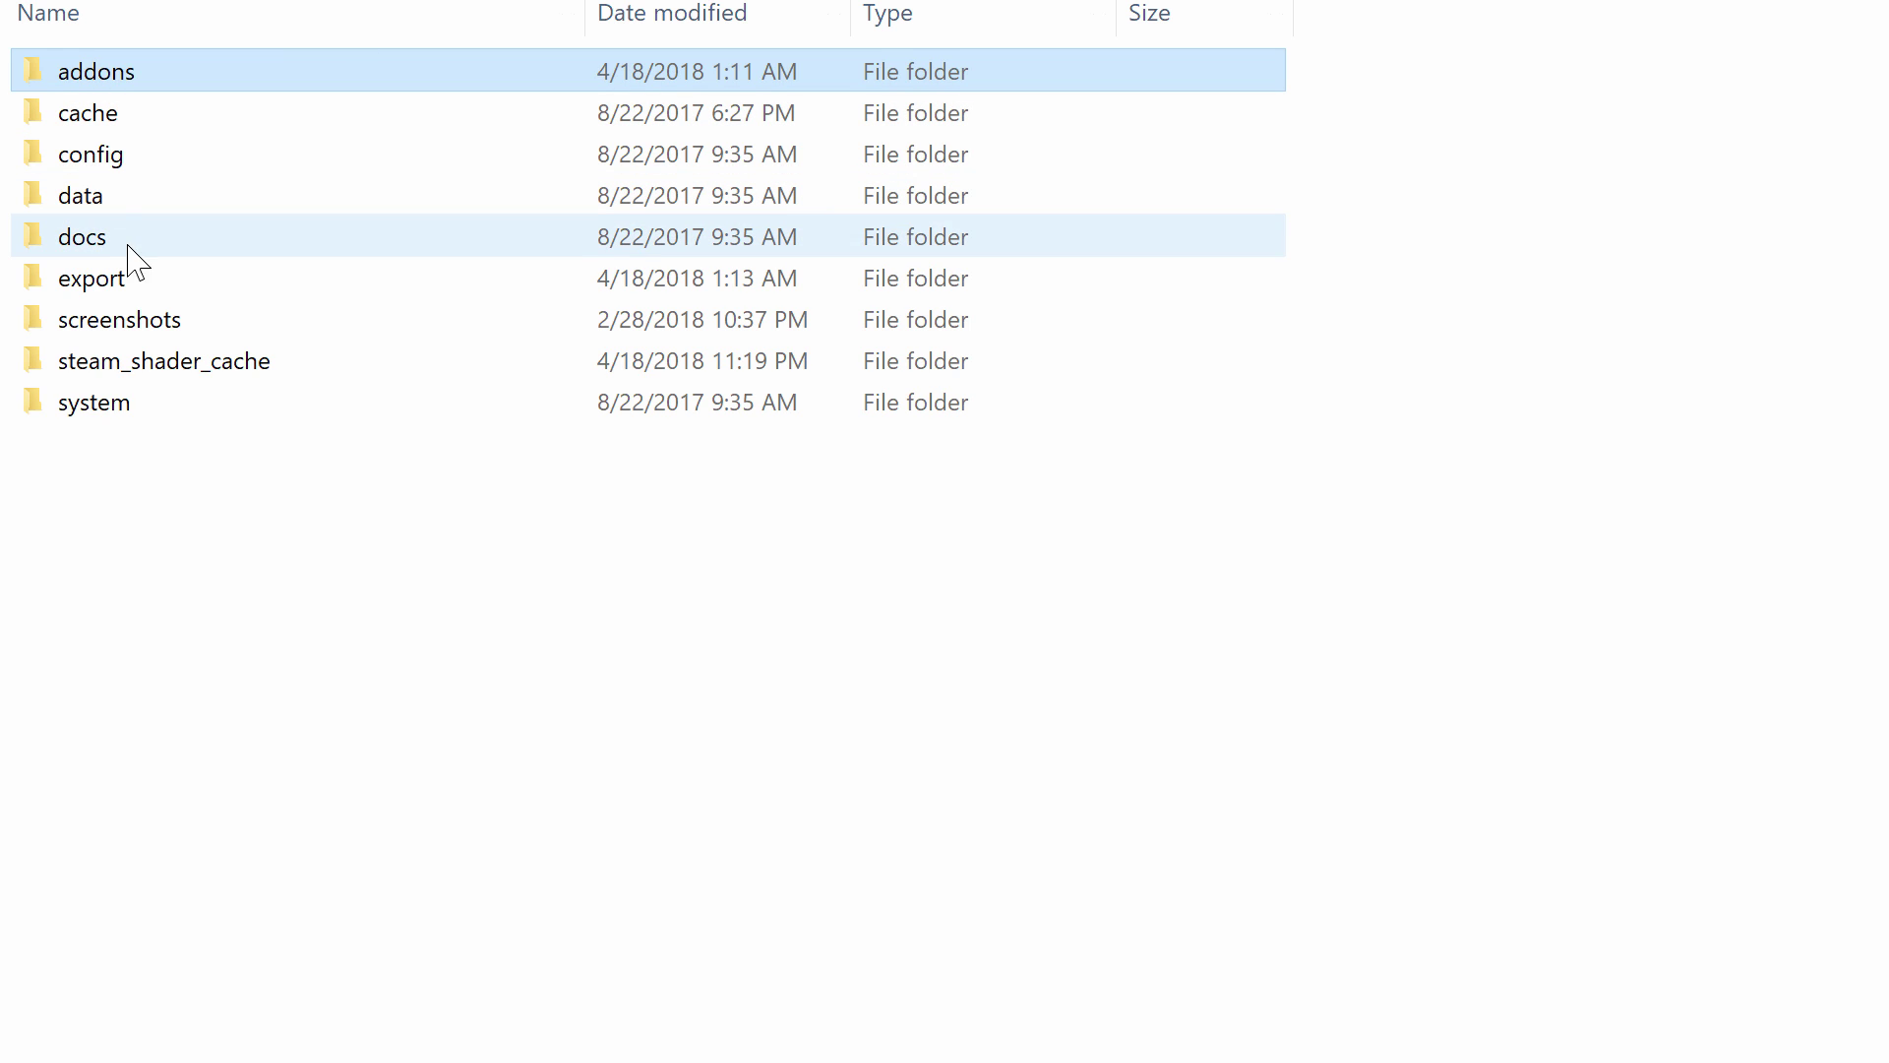
double_click(125, 280)
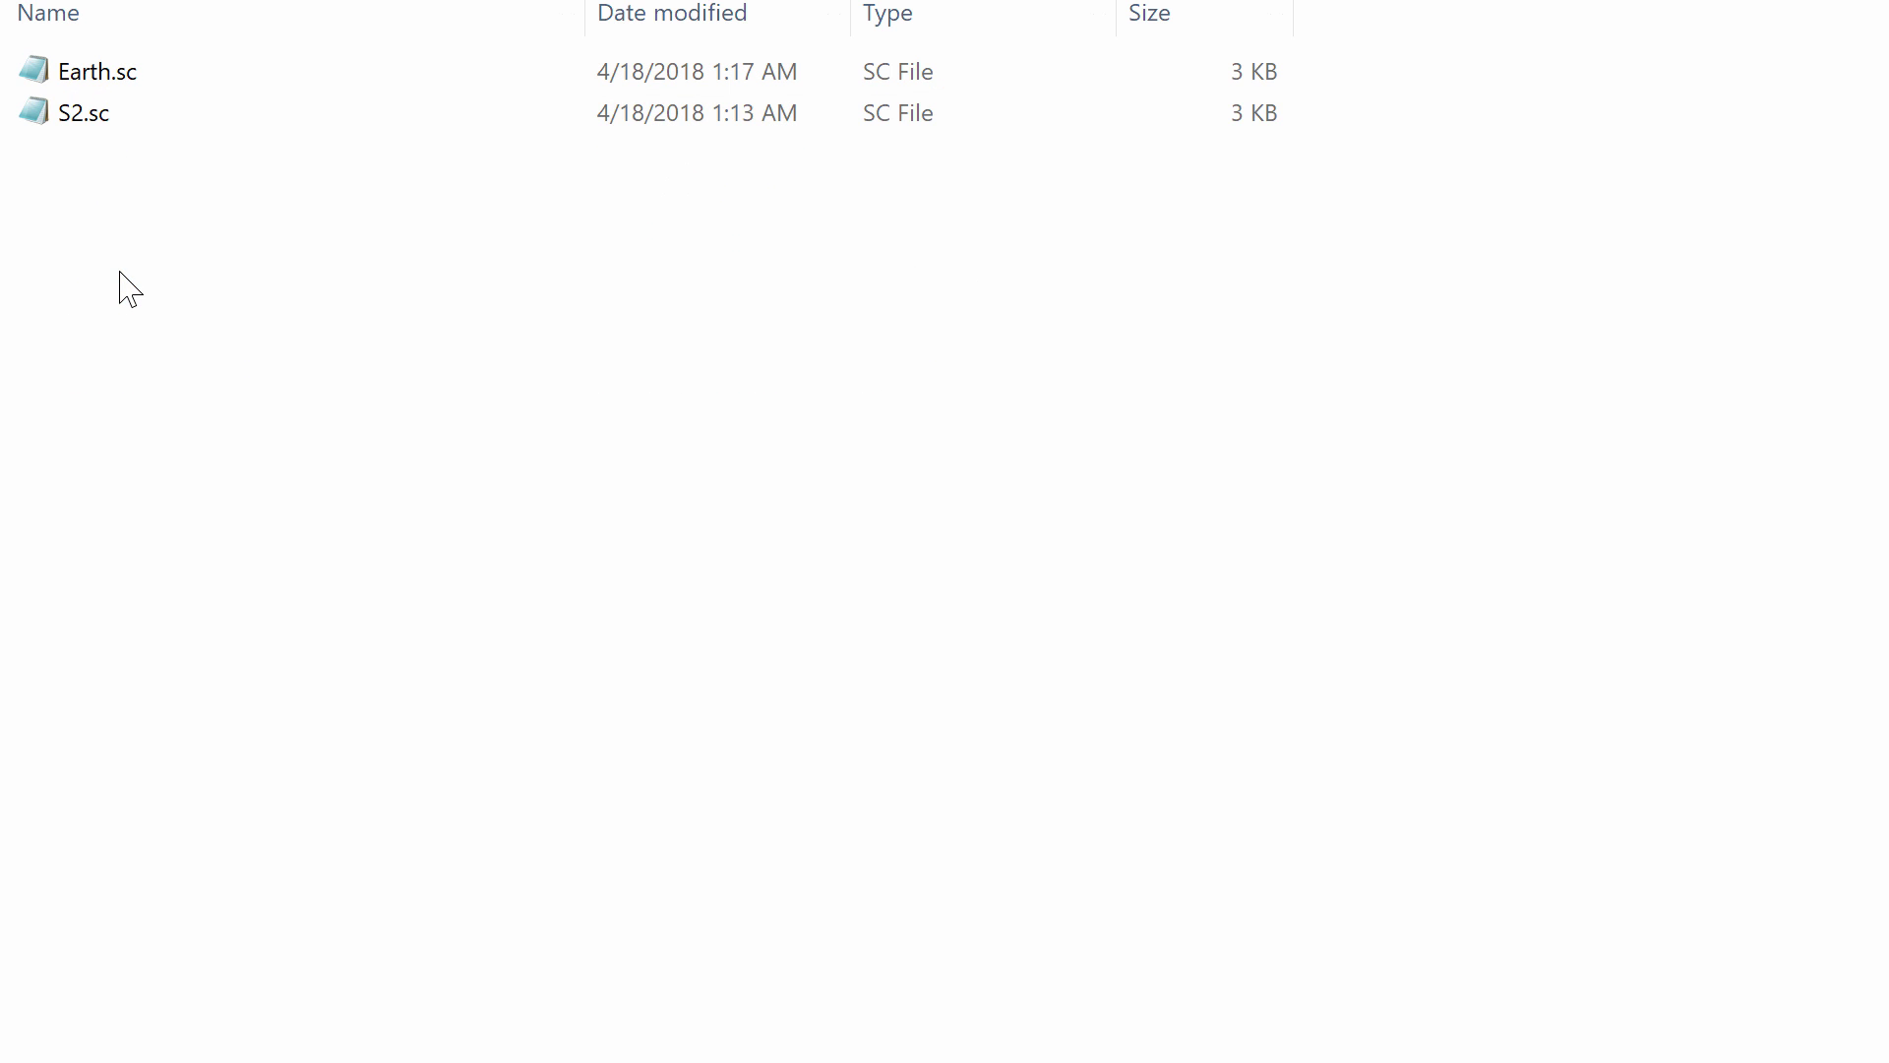
left_click(93, 112)
left_click(92, 78)
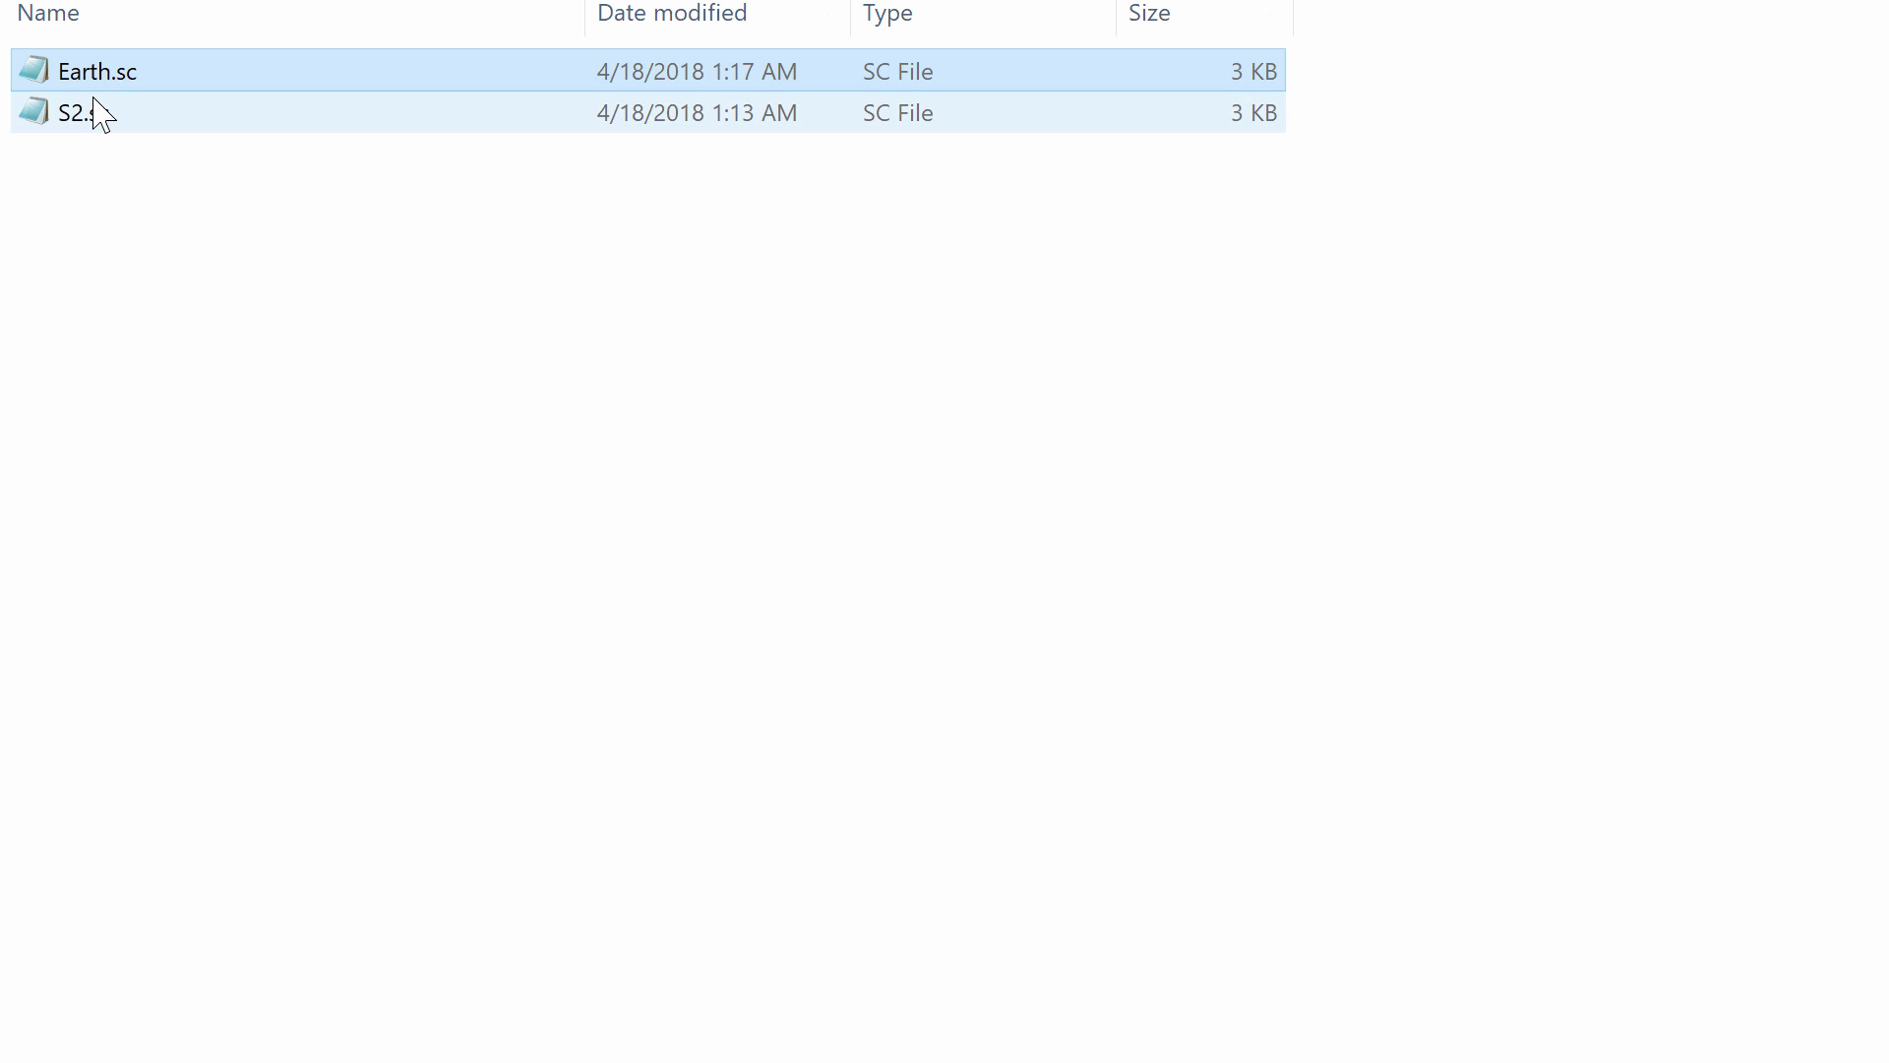
left_click(98, 114)
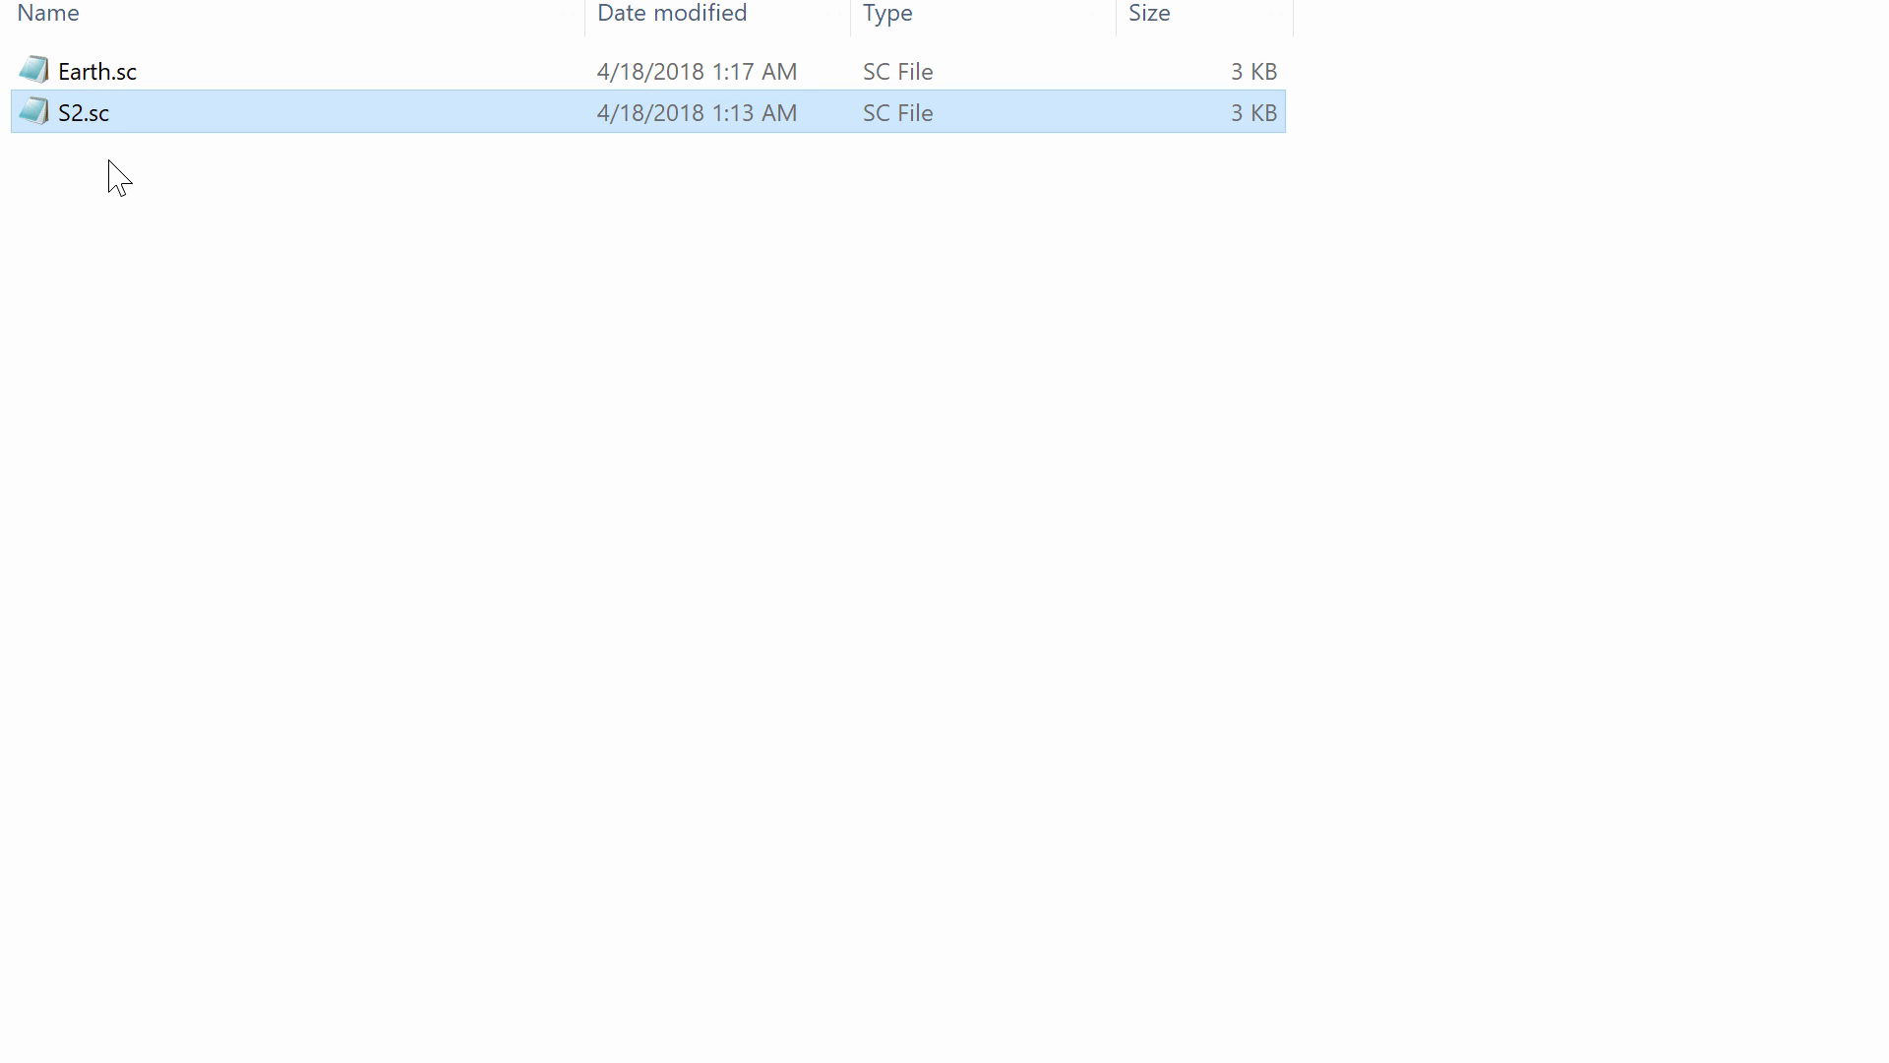
left_click(110, 175)
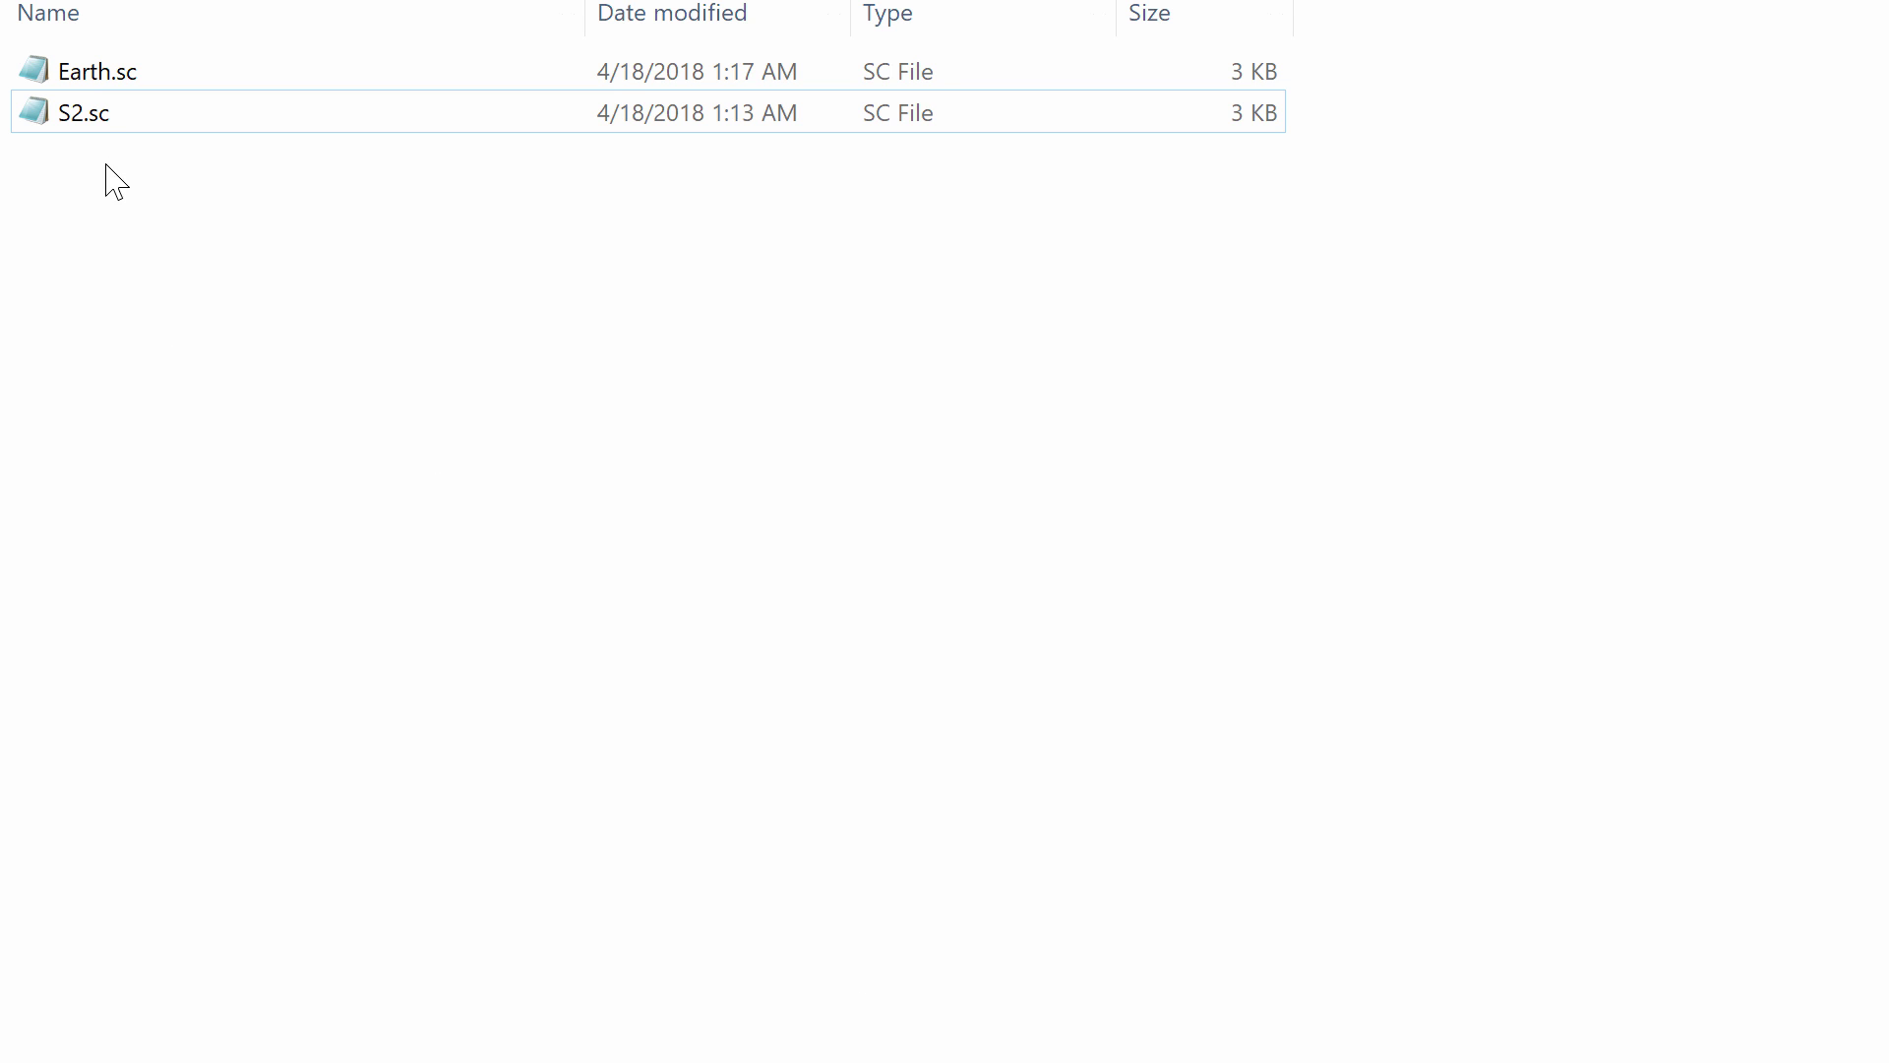
left_click(90, 112)
Step: Open S2.sc in Notepad++ and compare it against MySystem.sc, ending on Earth 3's definition
double_click(90, 112)
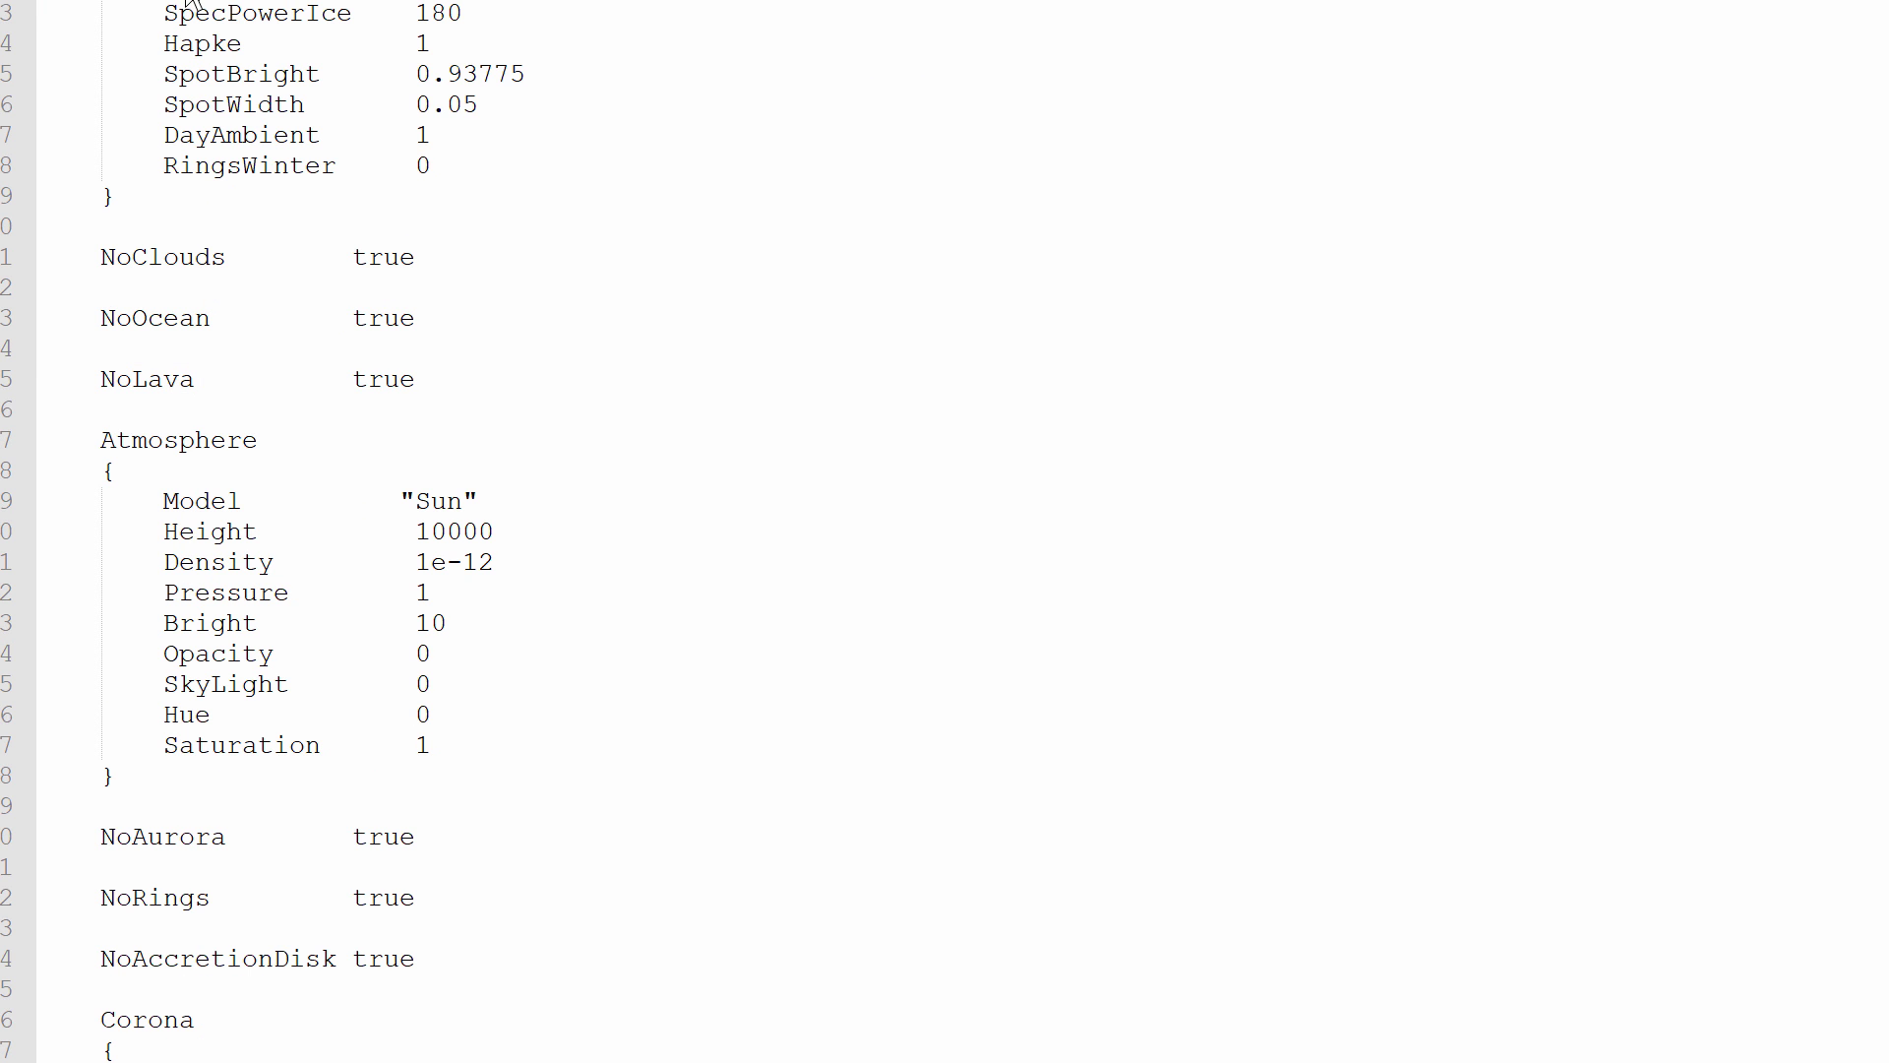
scroll(364, 148, "up", 10)
scroll(358, 292, "up", 20)
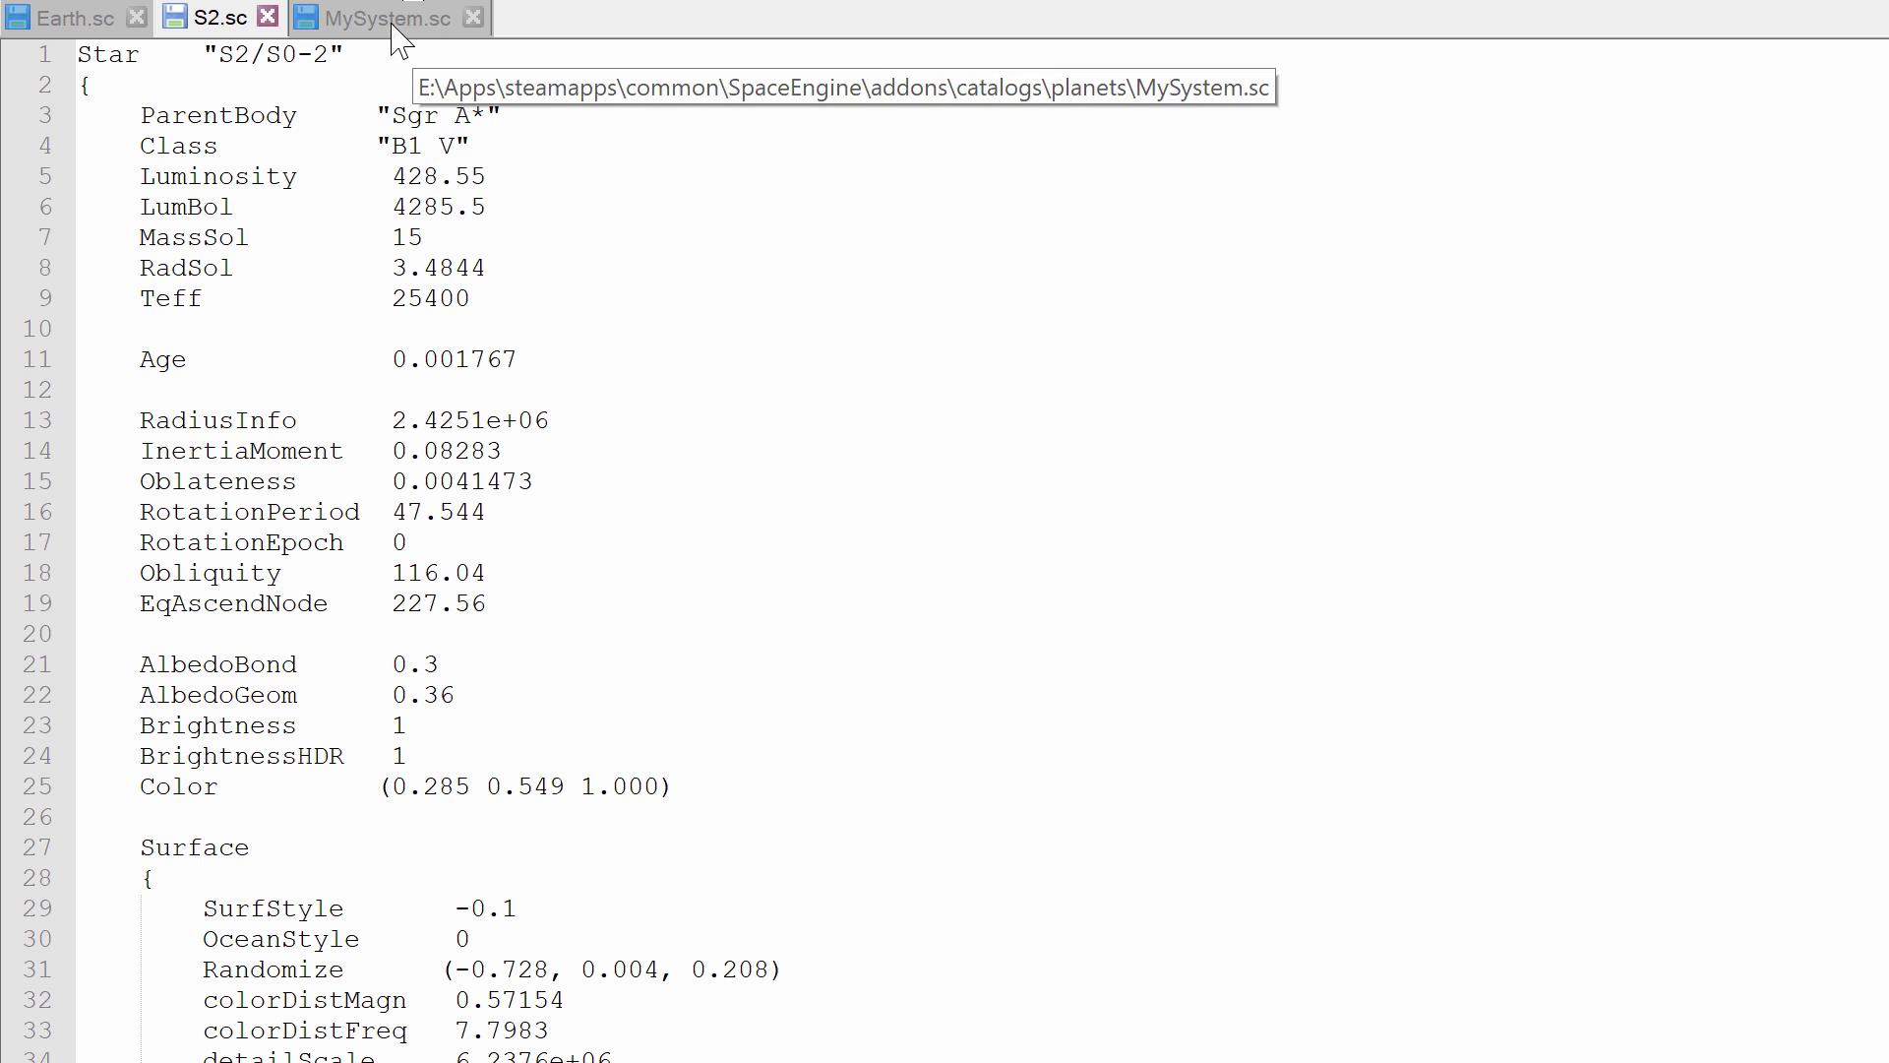
left_click(379, 19)
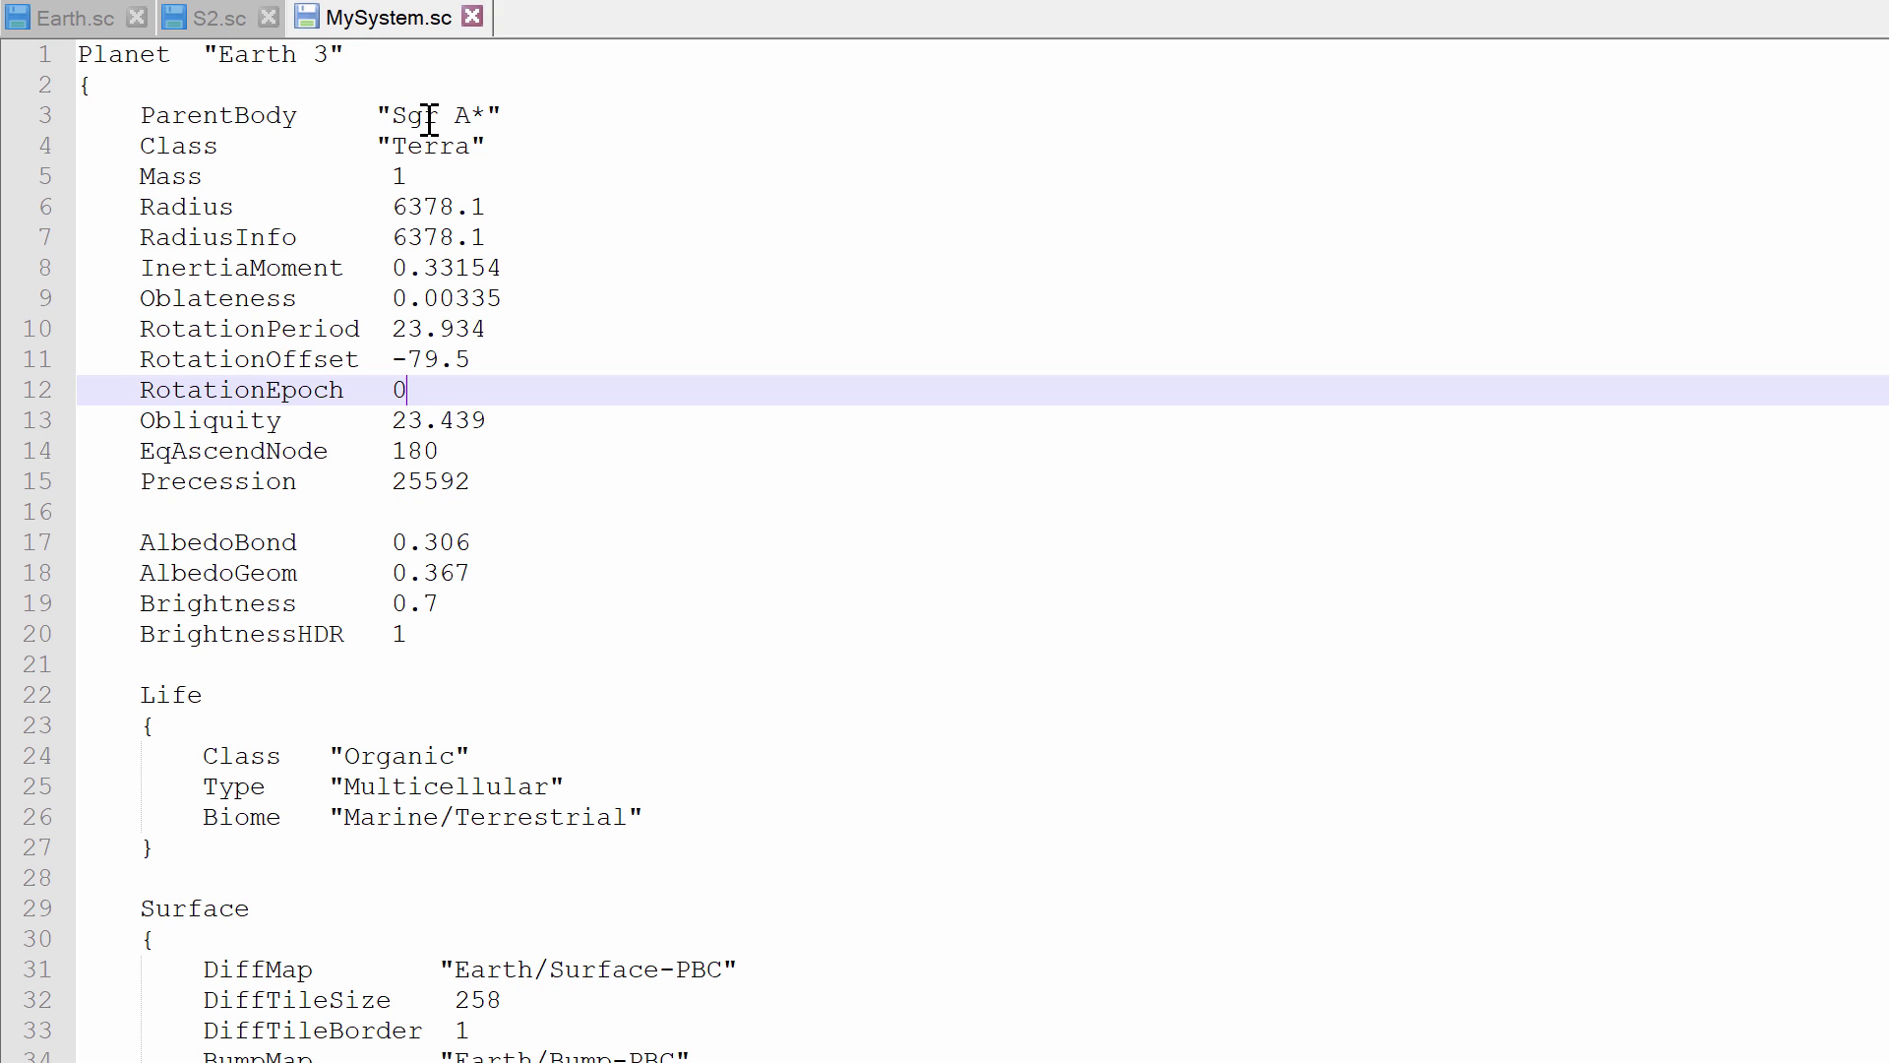
left_click(224, 30)
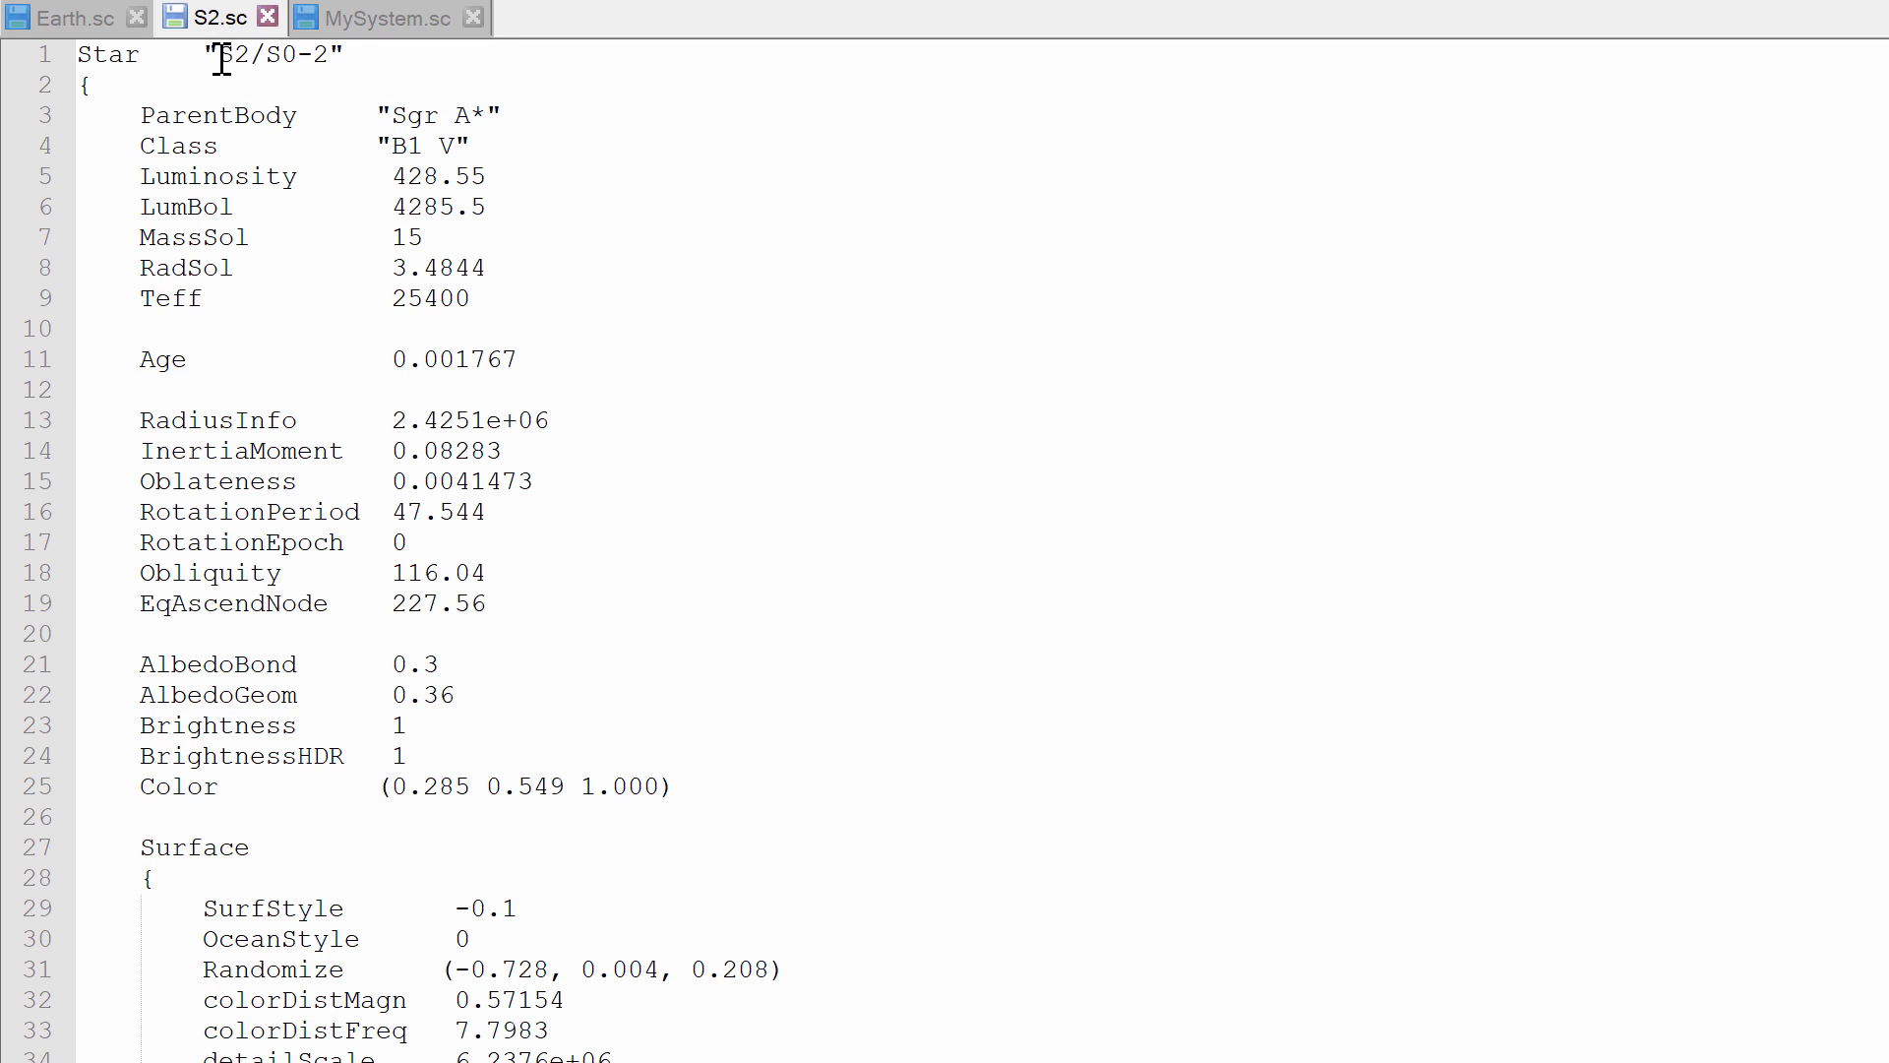
left_click(389, 21)
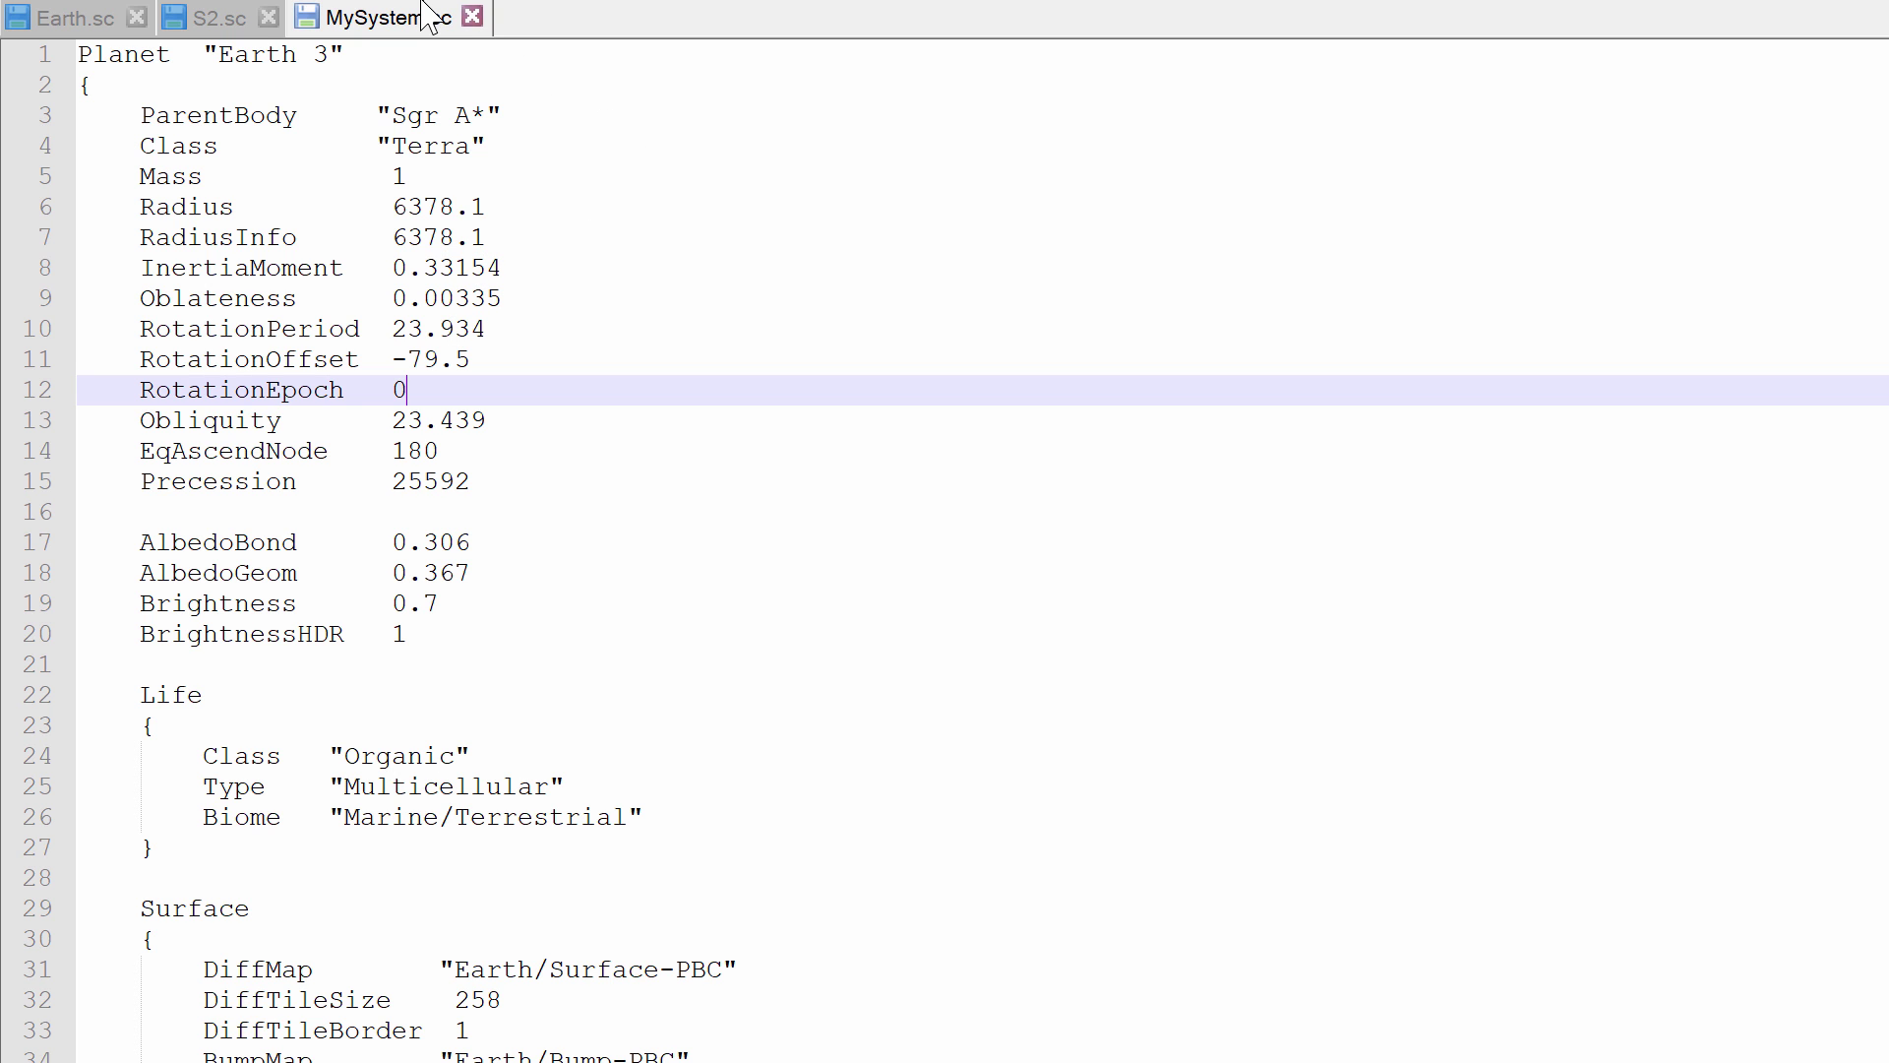
Step: Close S2's editor in SpaceEngine, search 'cra' and pick the Crab Pulsar result
key("alt+Tab")
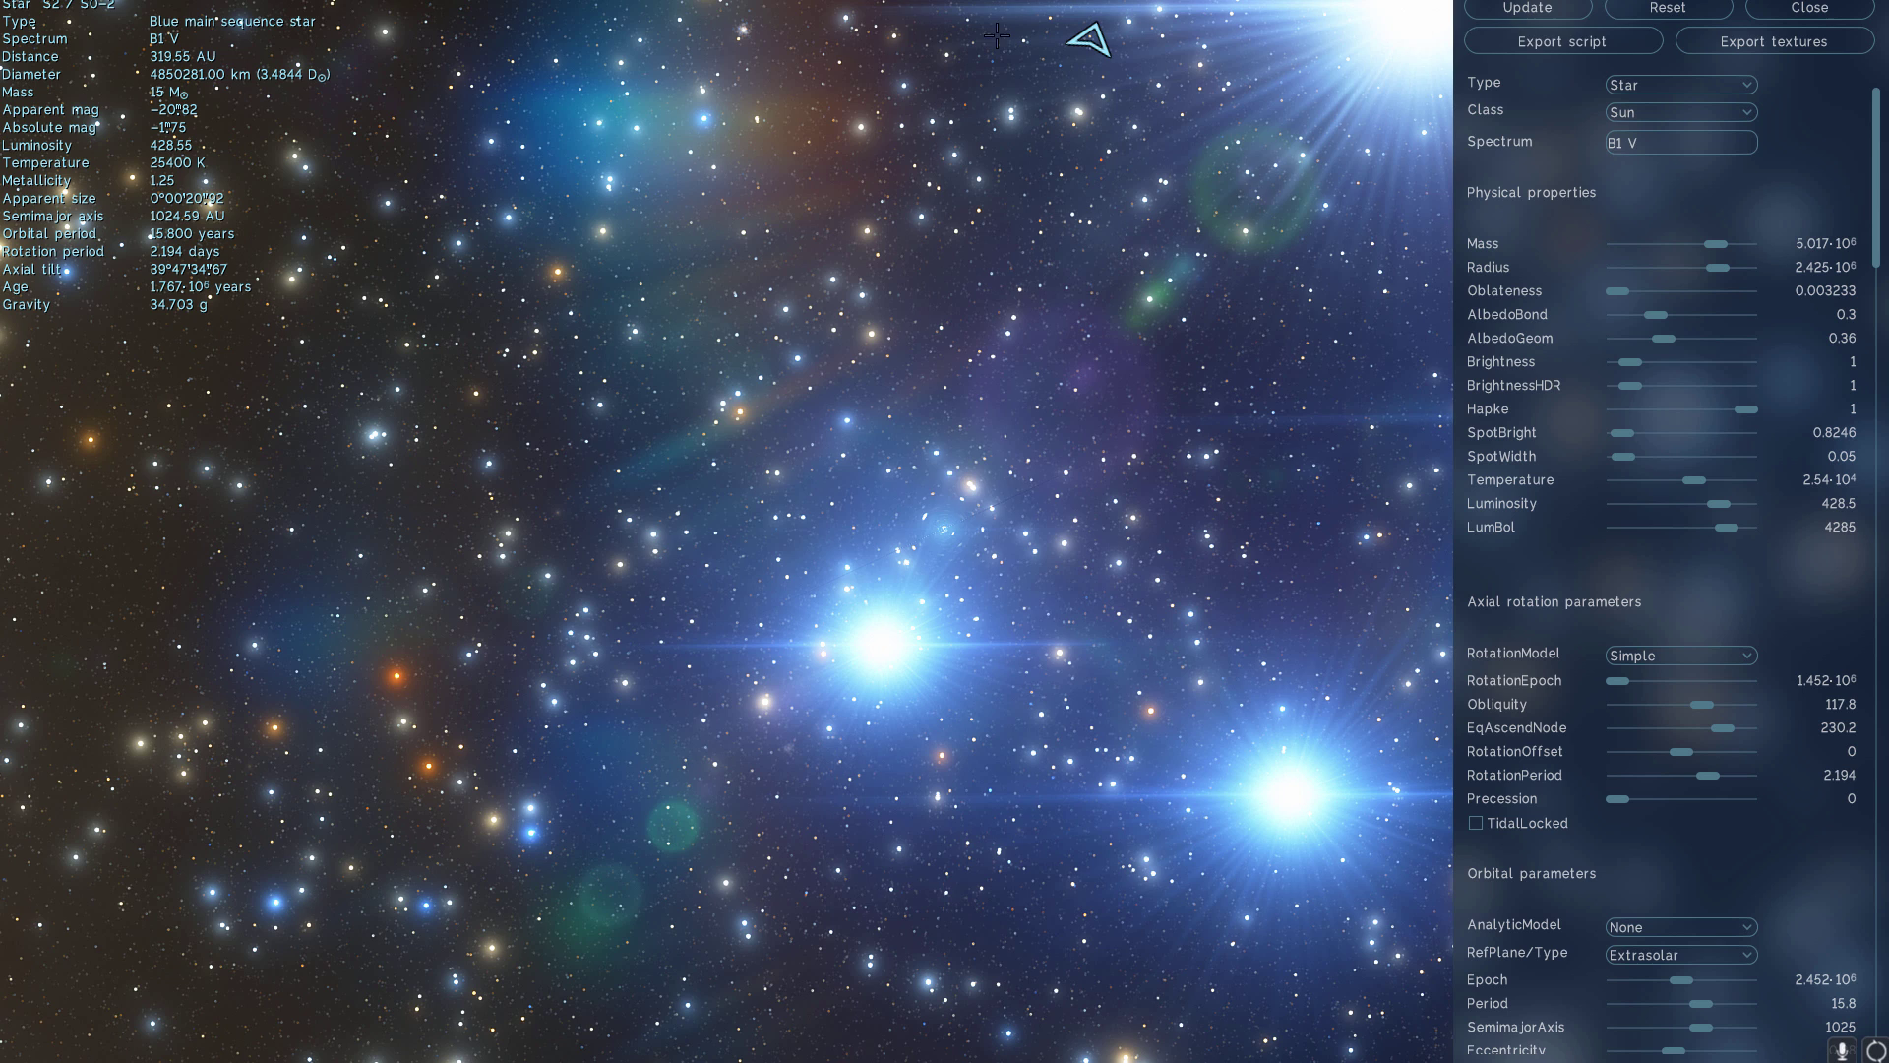
key("shift+F2")
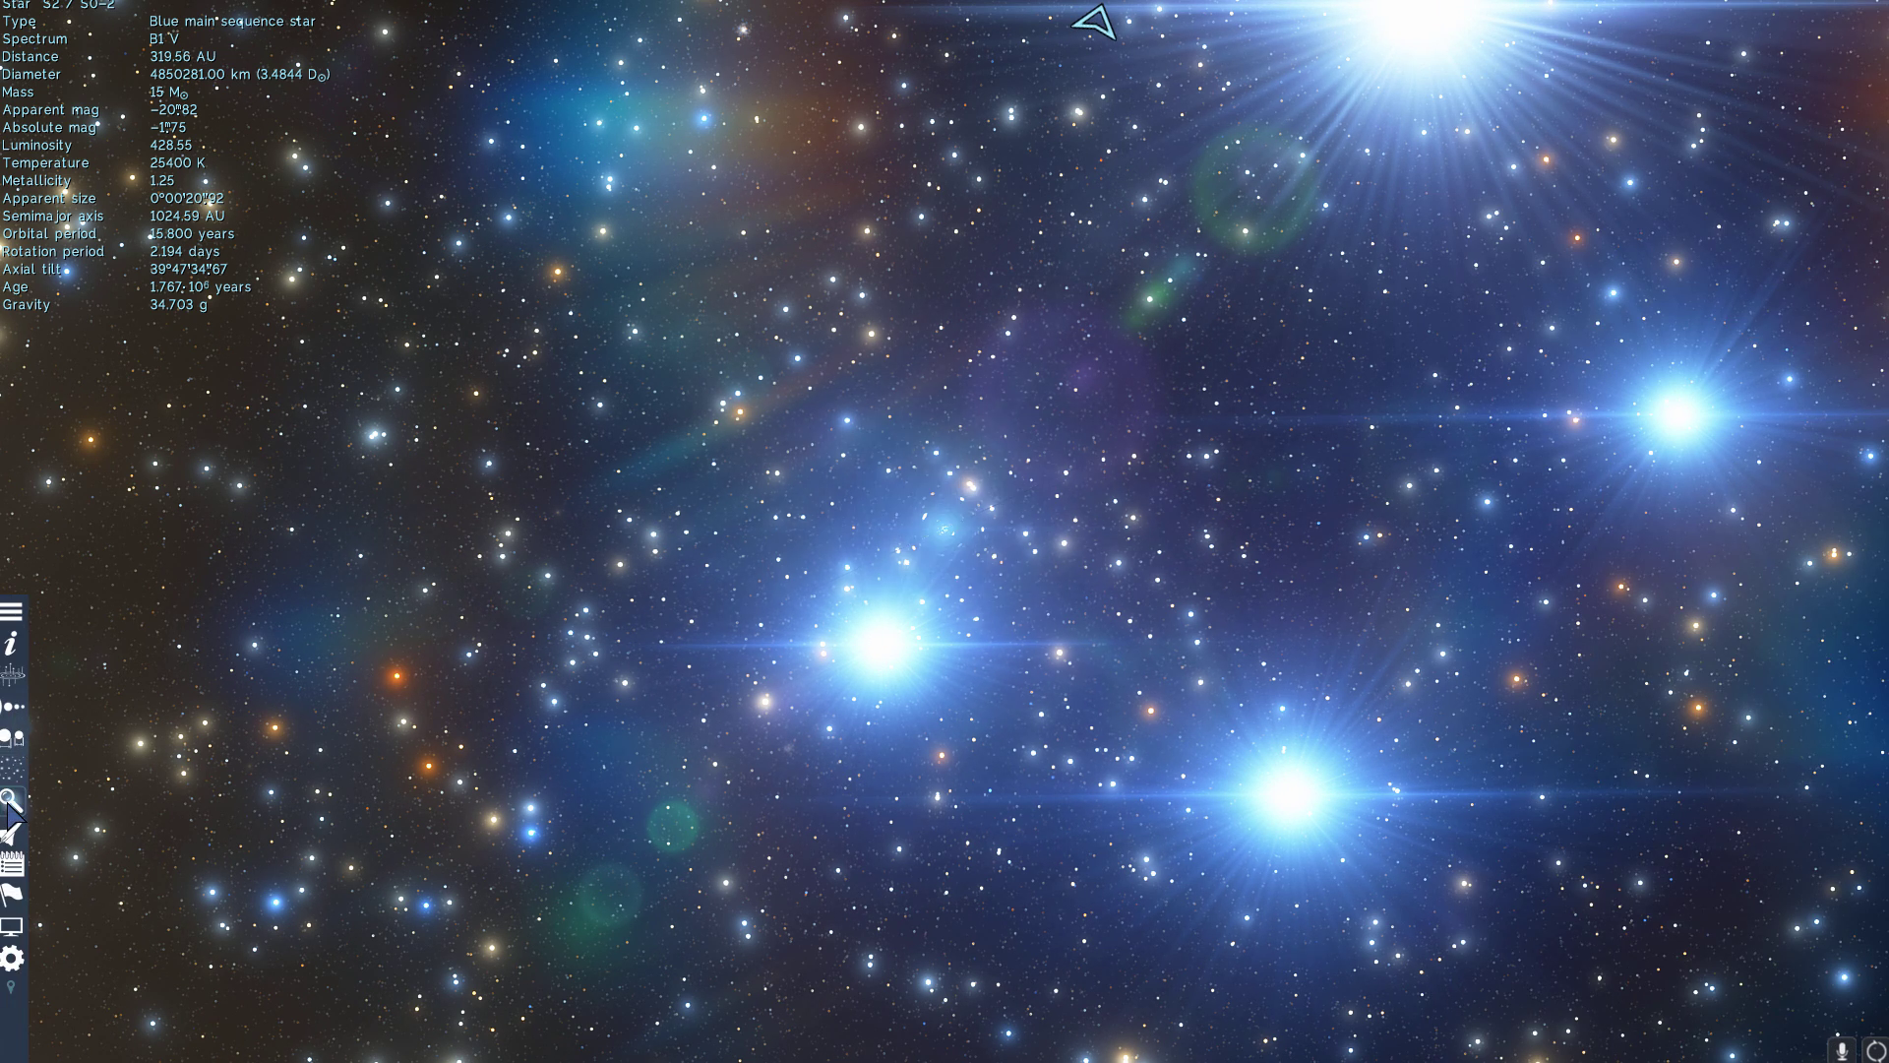
left_click(10, 801)
key("BackSpace")
type("cra")
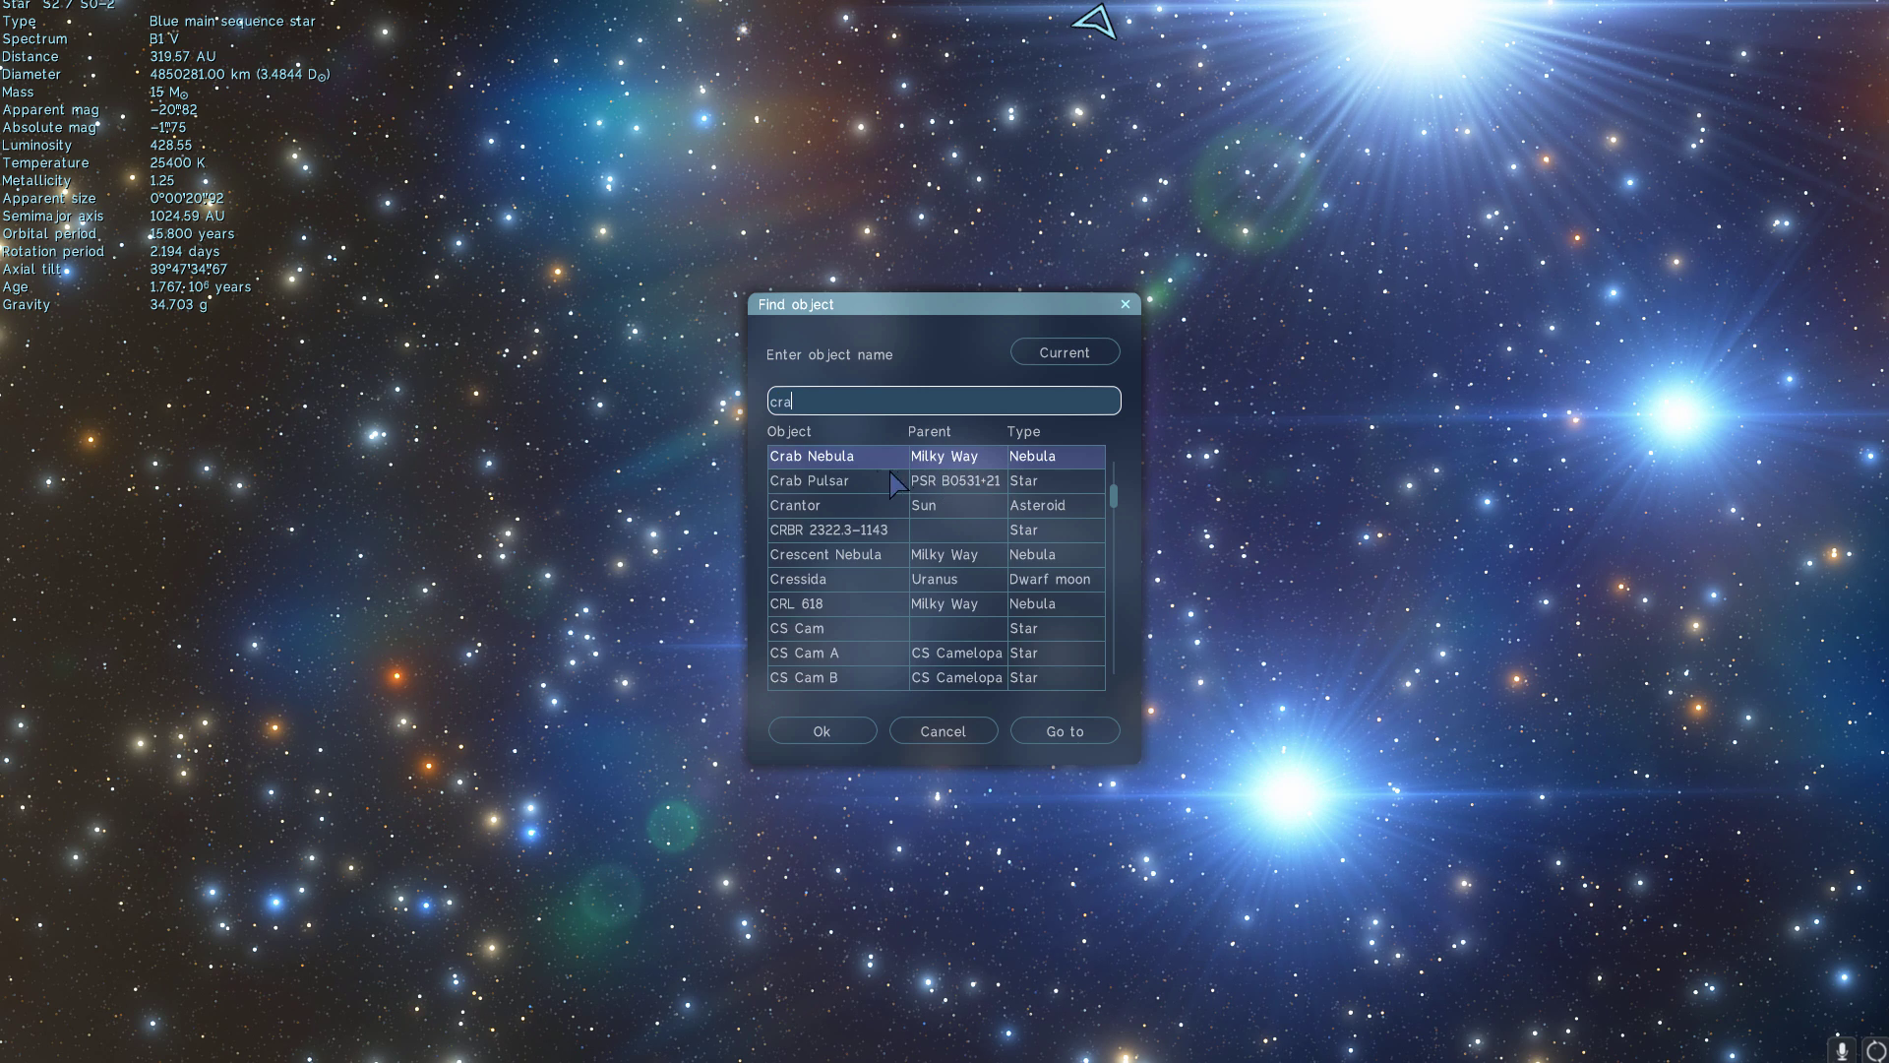
left_click(834, 484)
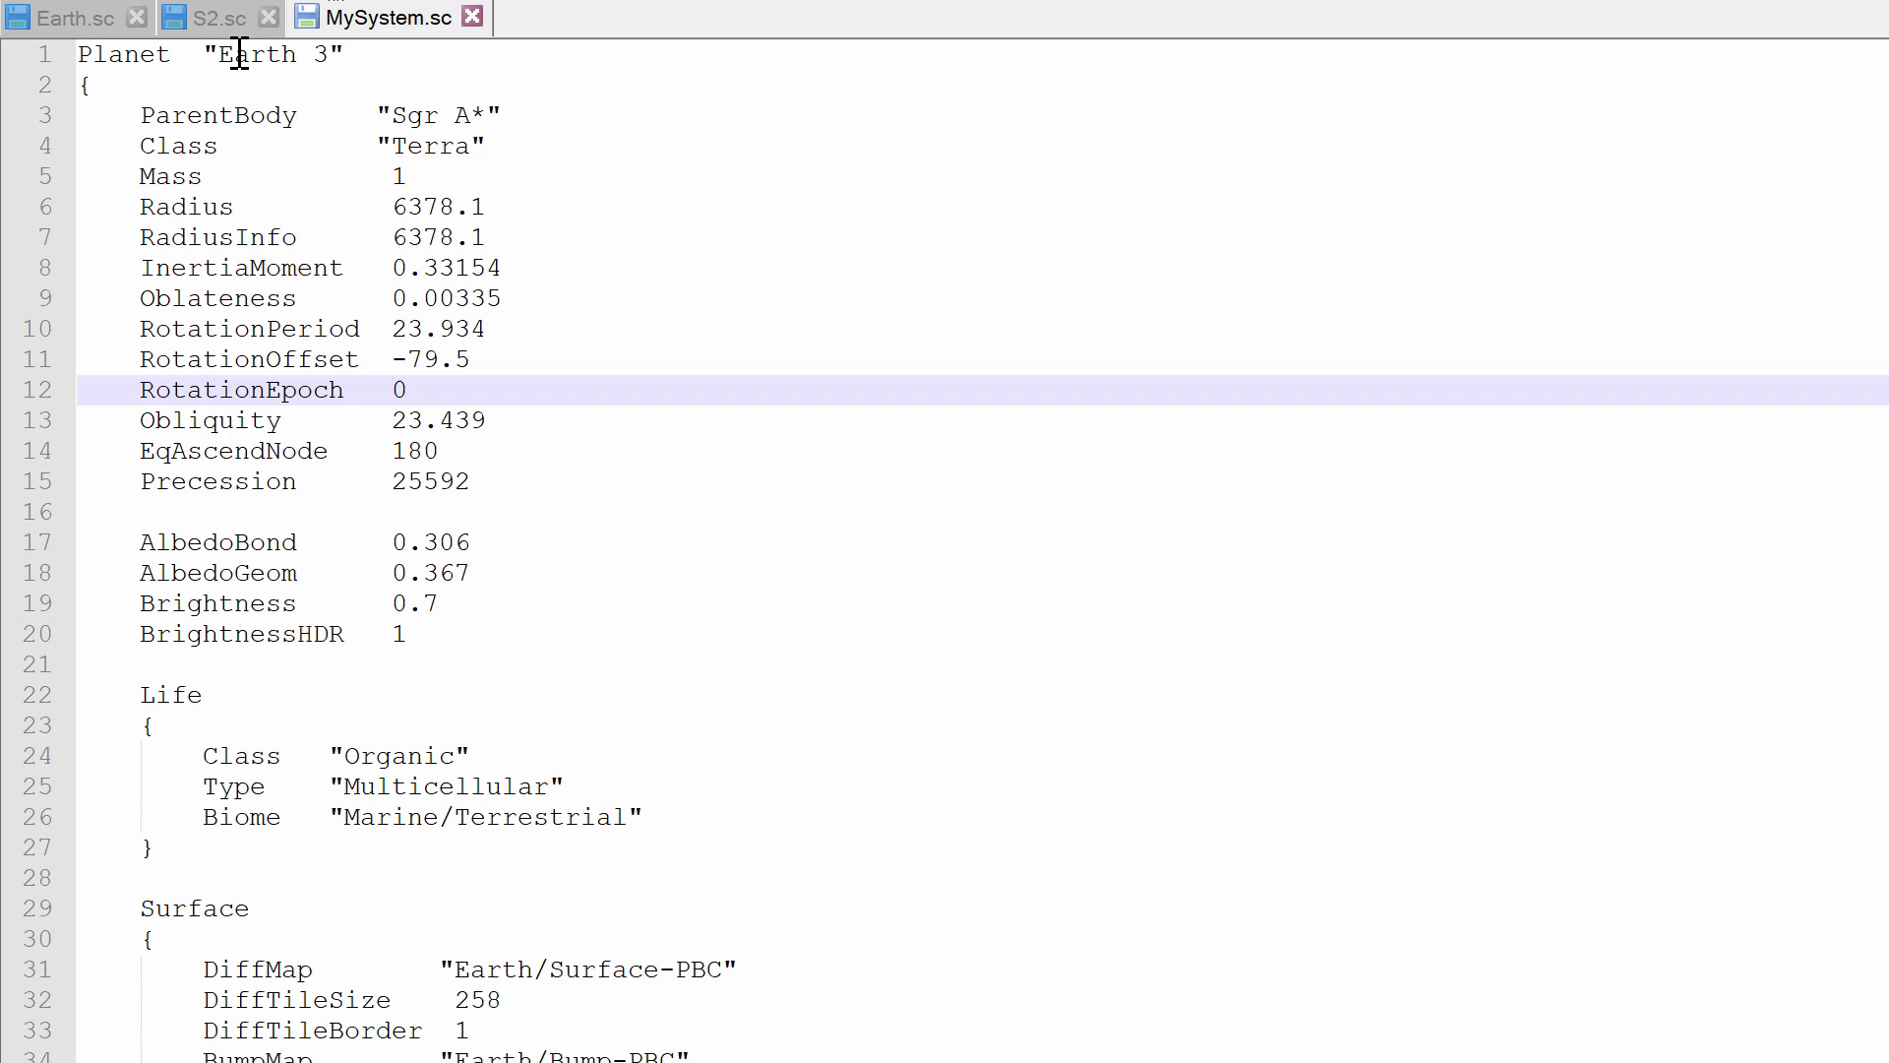
Step: Replace Earth 3's parent body Sgr A* with Crab Pulsar on line 3 of MySystem.sc
left_click_drag(393, 116, 511, 102)
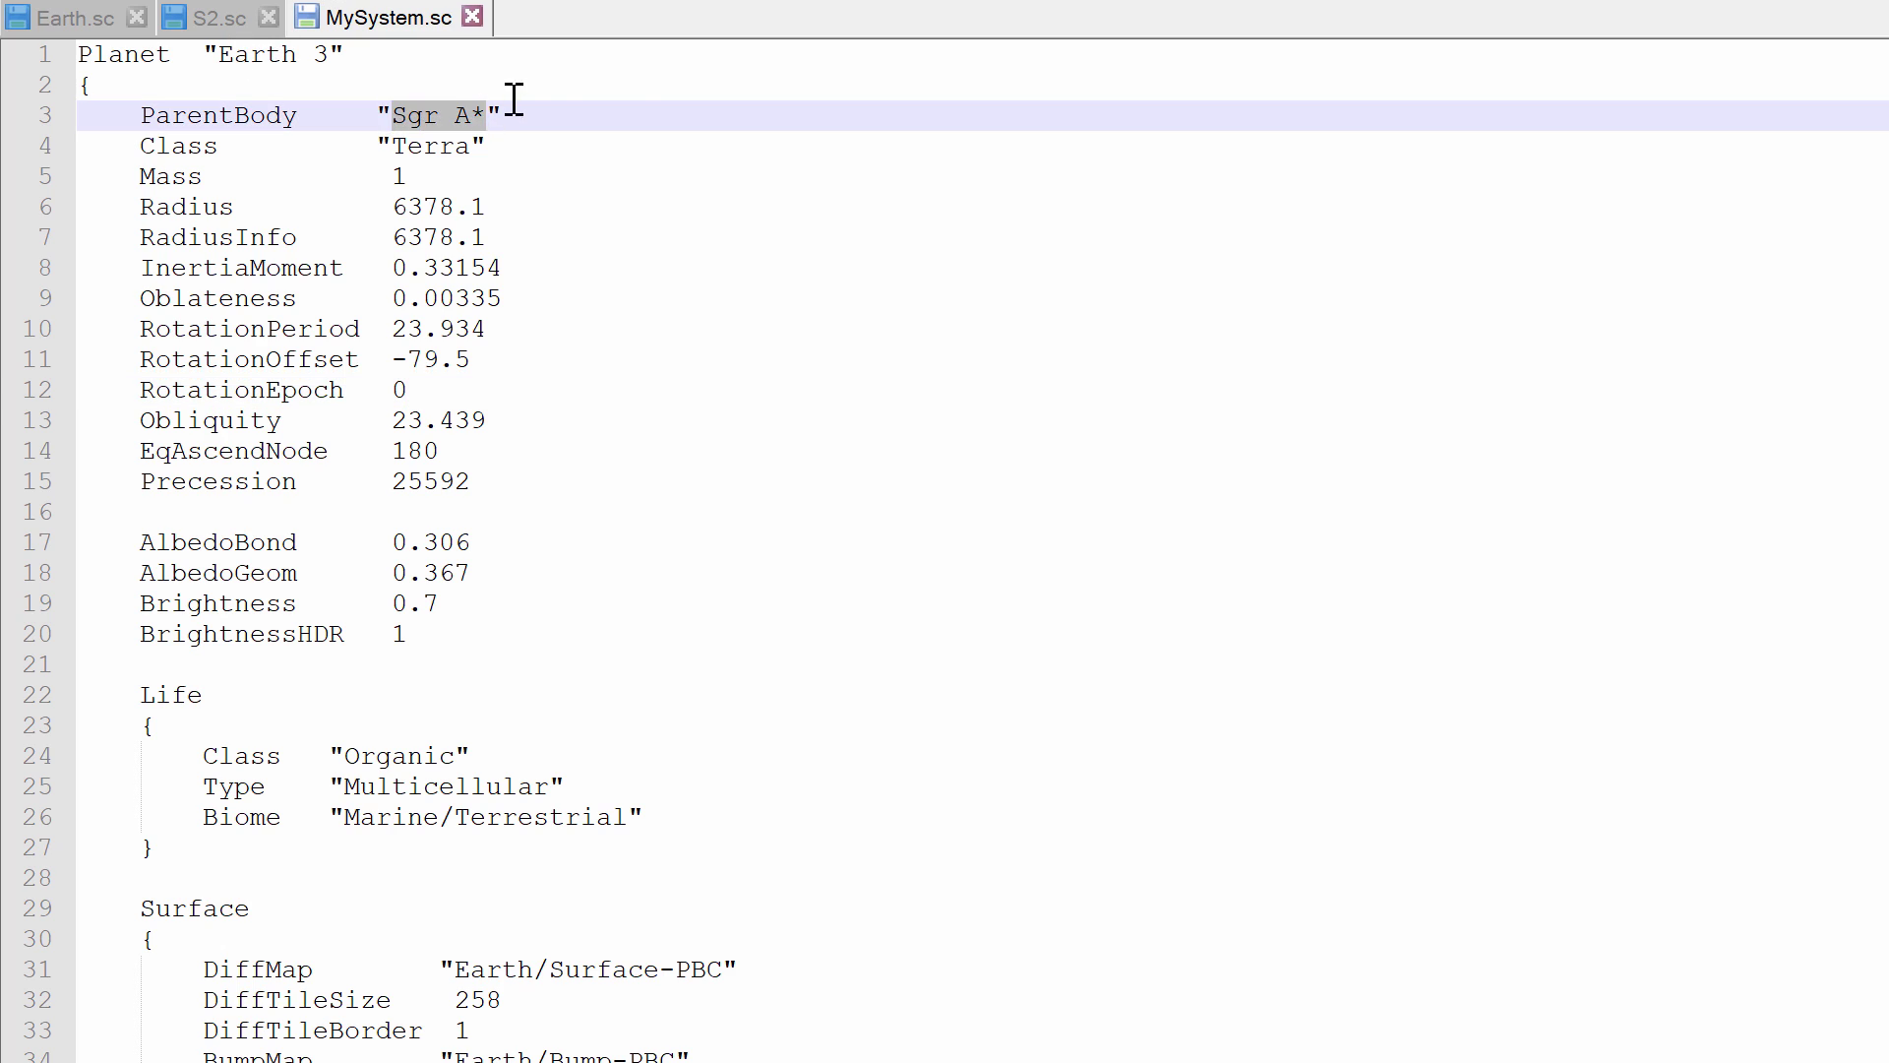
type("Crab Pulsar")
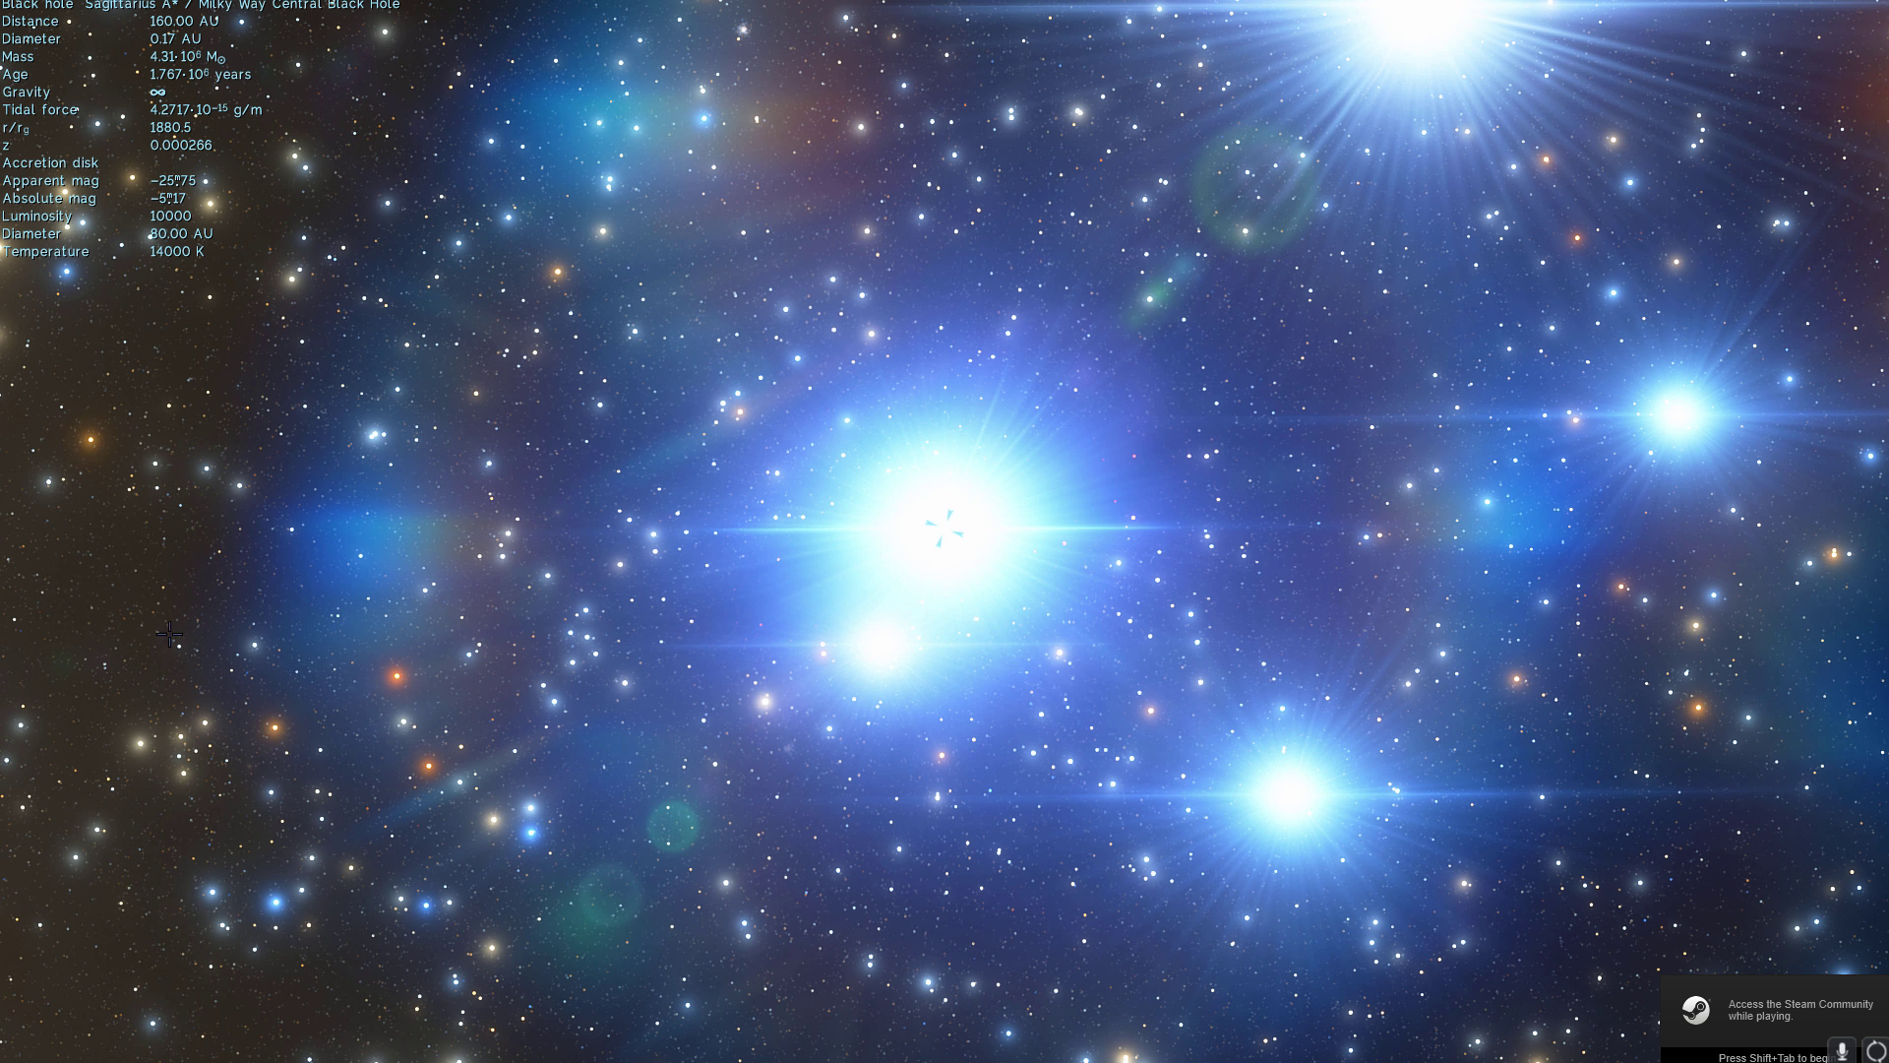
Step: Search 'eart', choose Earth 3 from the results and fly to it
mouse_move(10, 738)
left_click(12, 808)
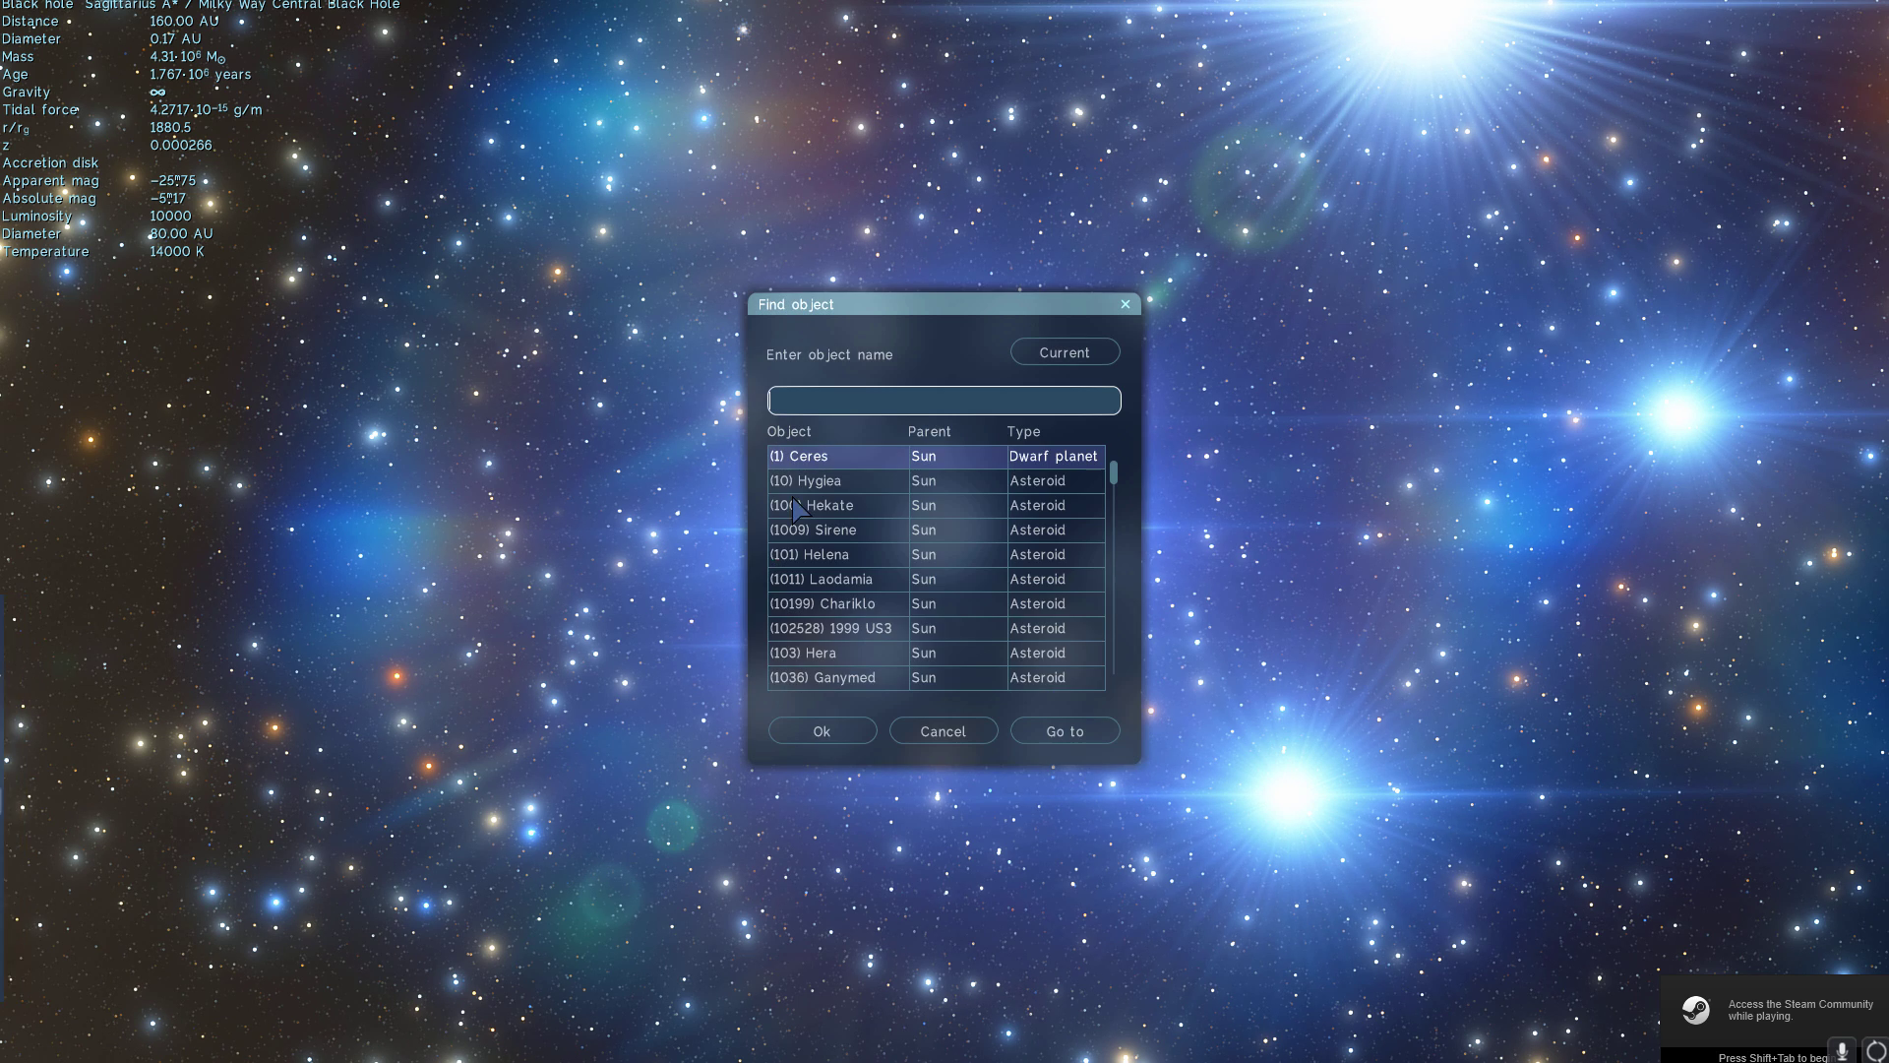
type("eart")
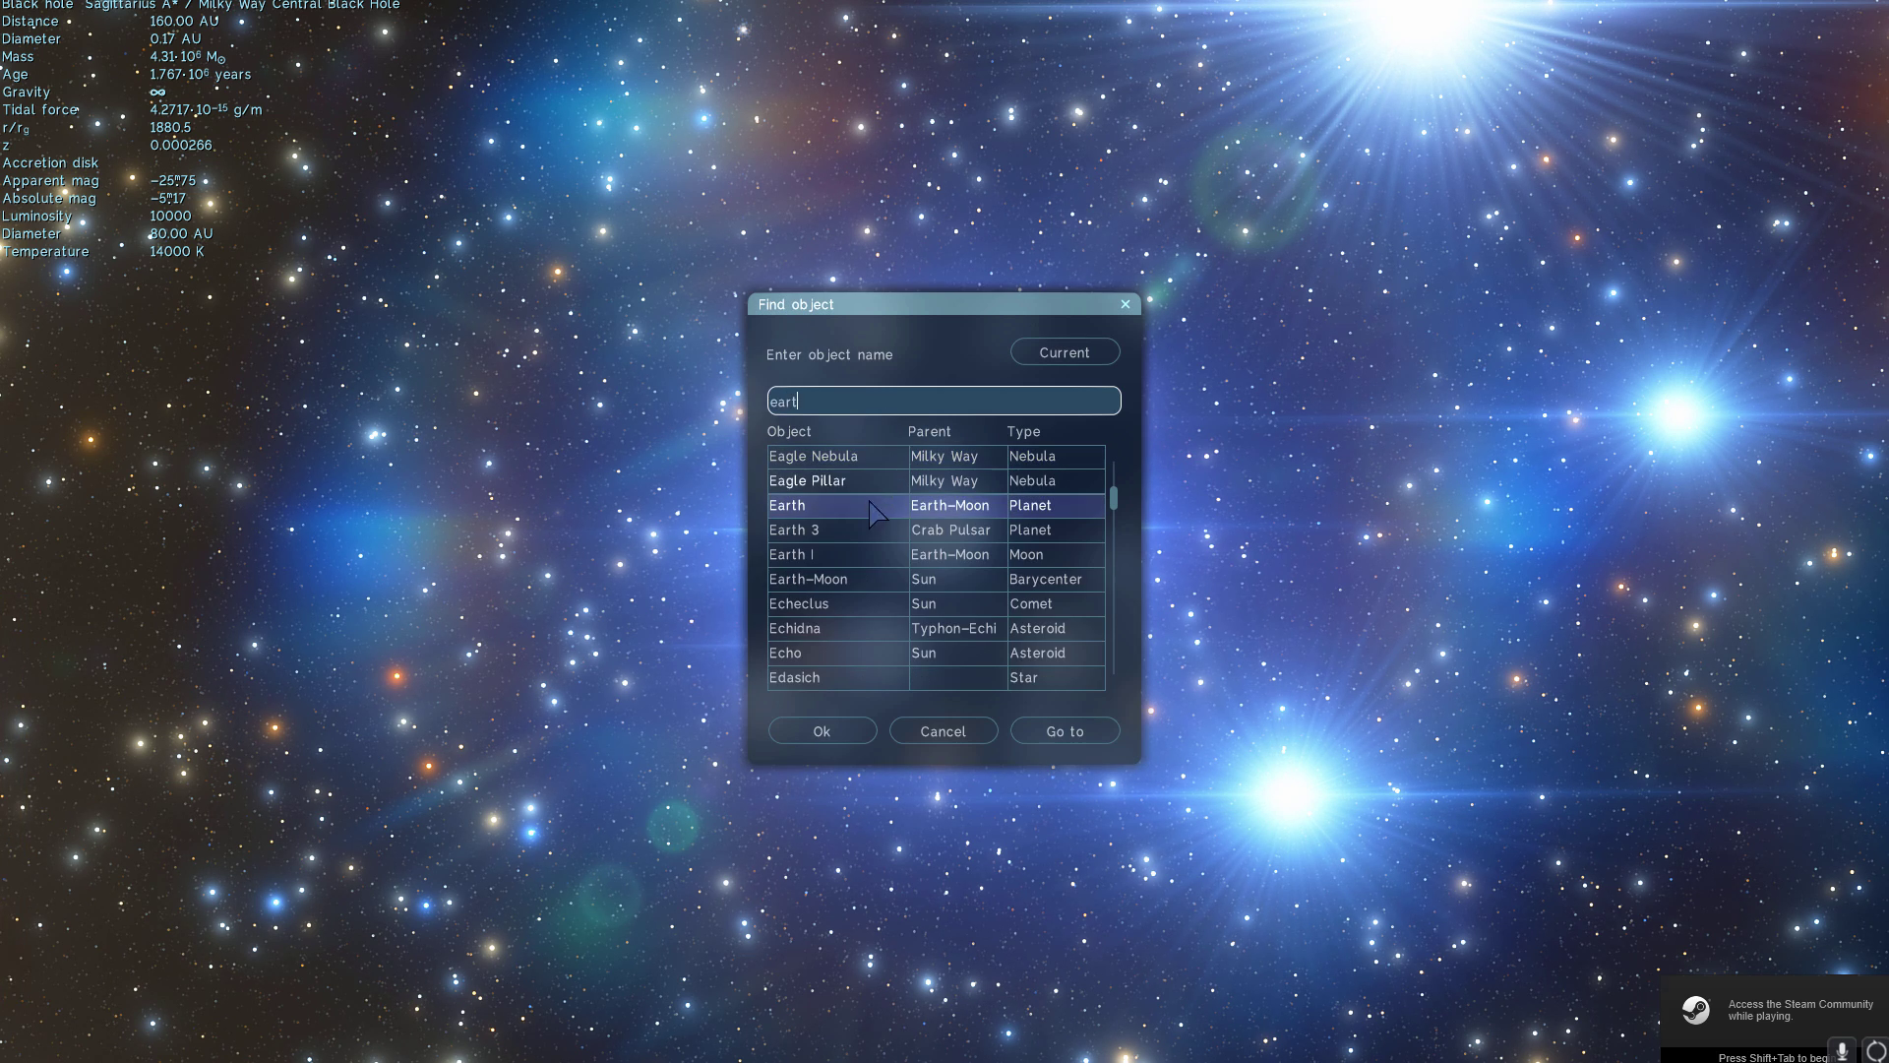
left_click(814, 532)
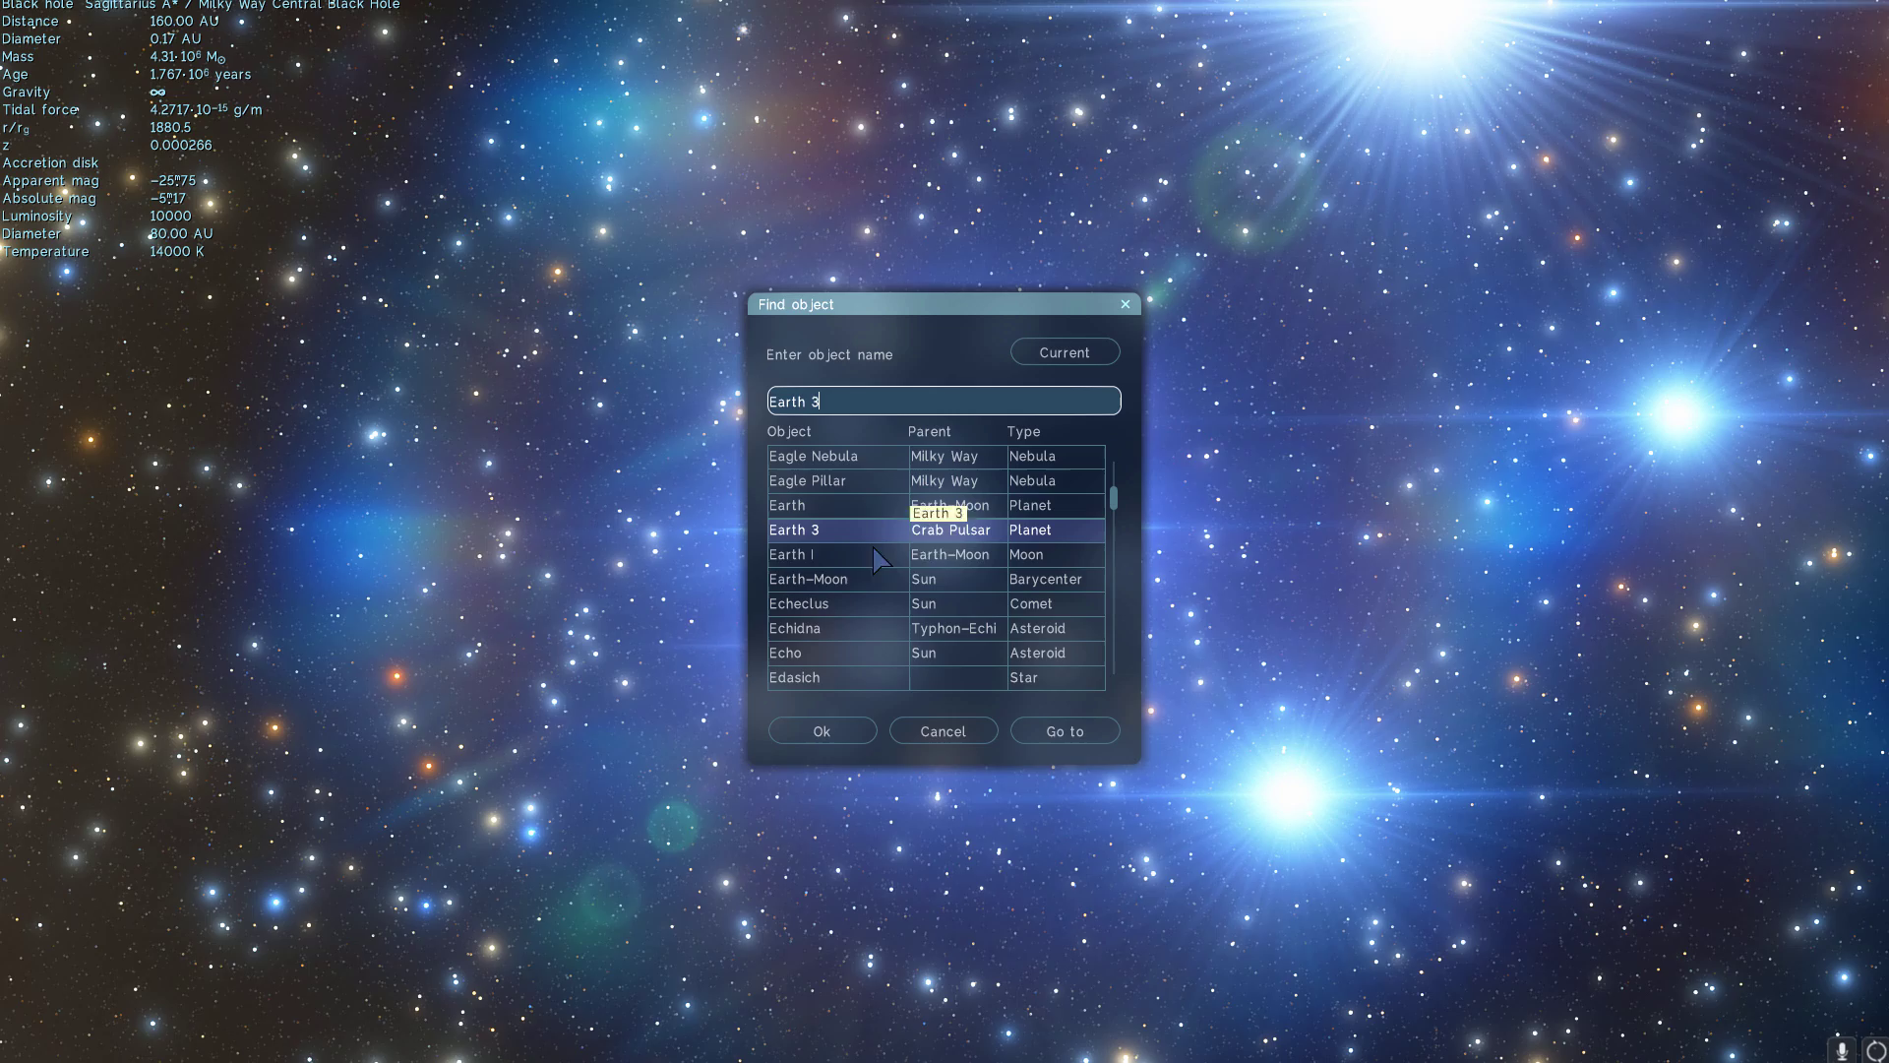
left_click(1048, 729)
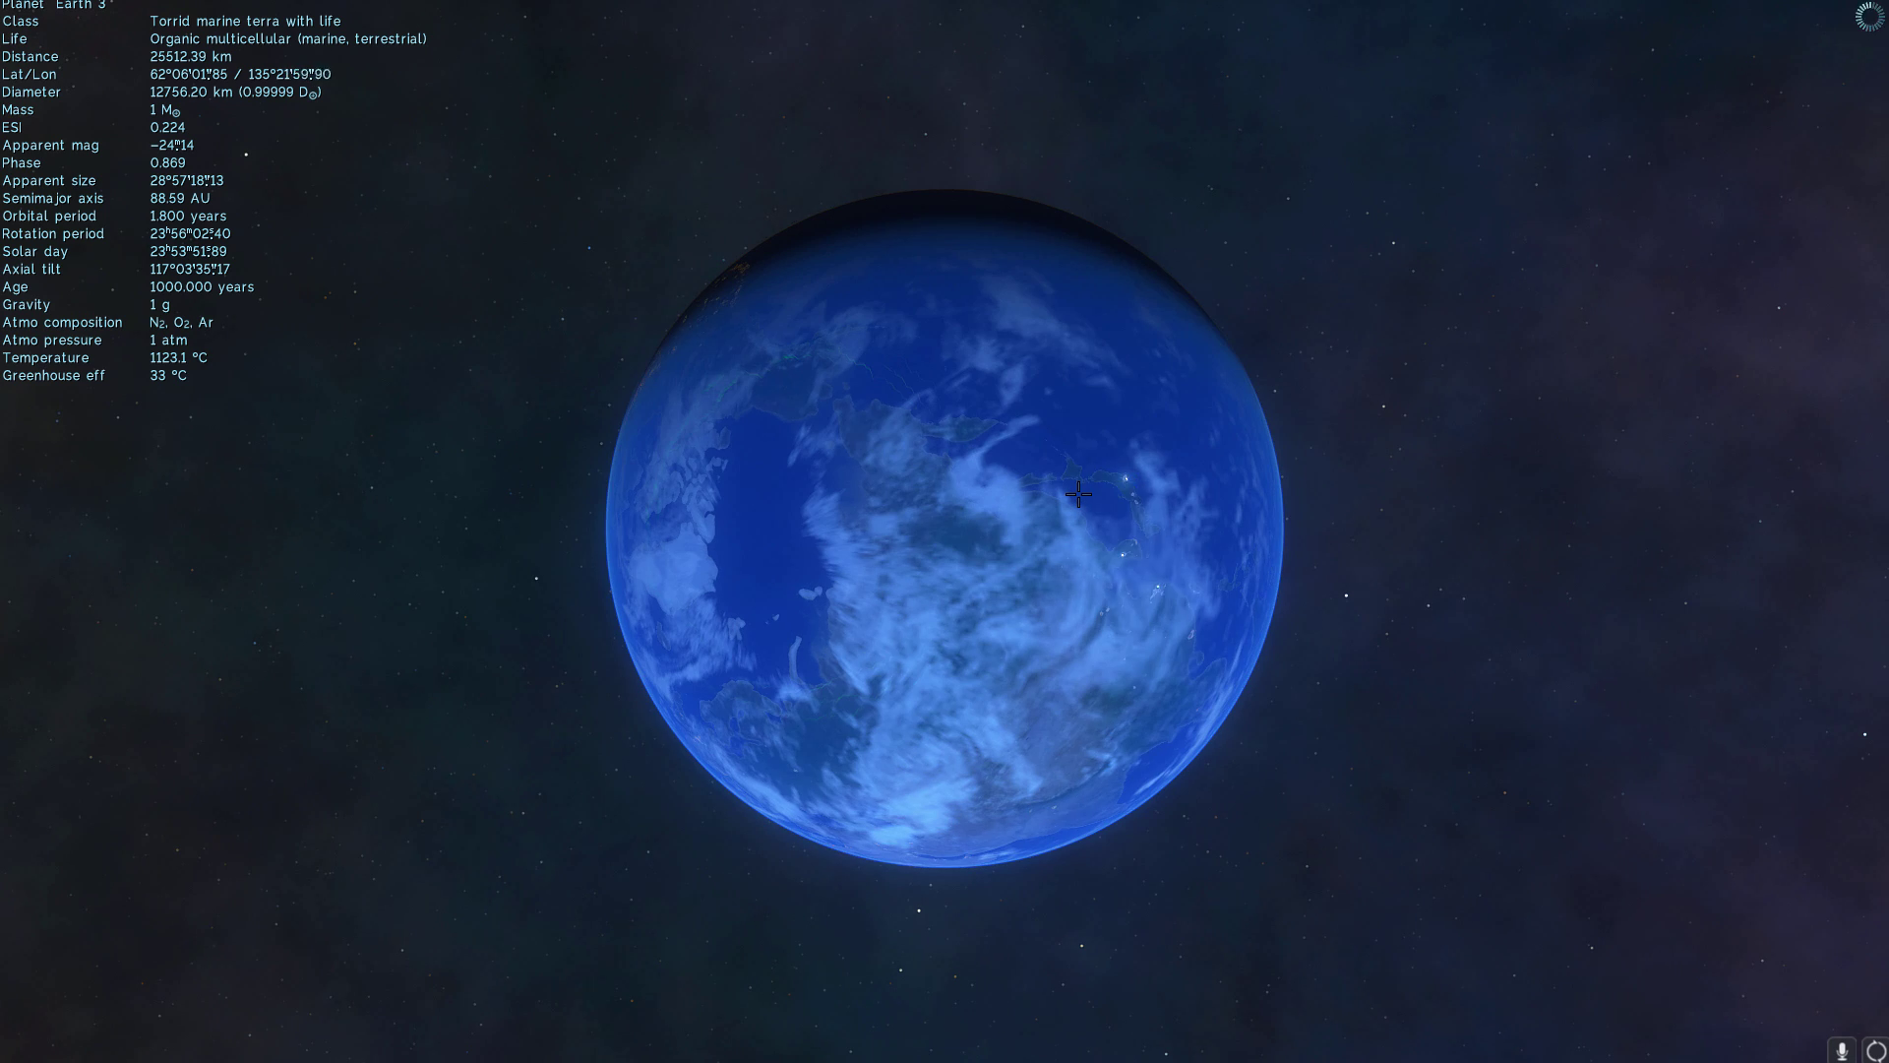
Step: Orbit Earth 3 to view its city lights, then fly backward through the Crab Nebula to 11.20 ly
left_click_drag(1079, 494, 995, 483)
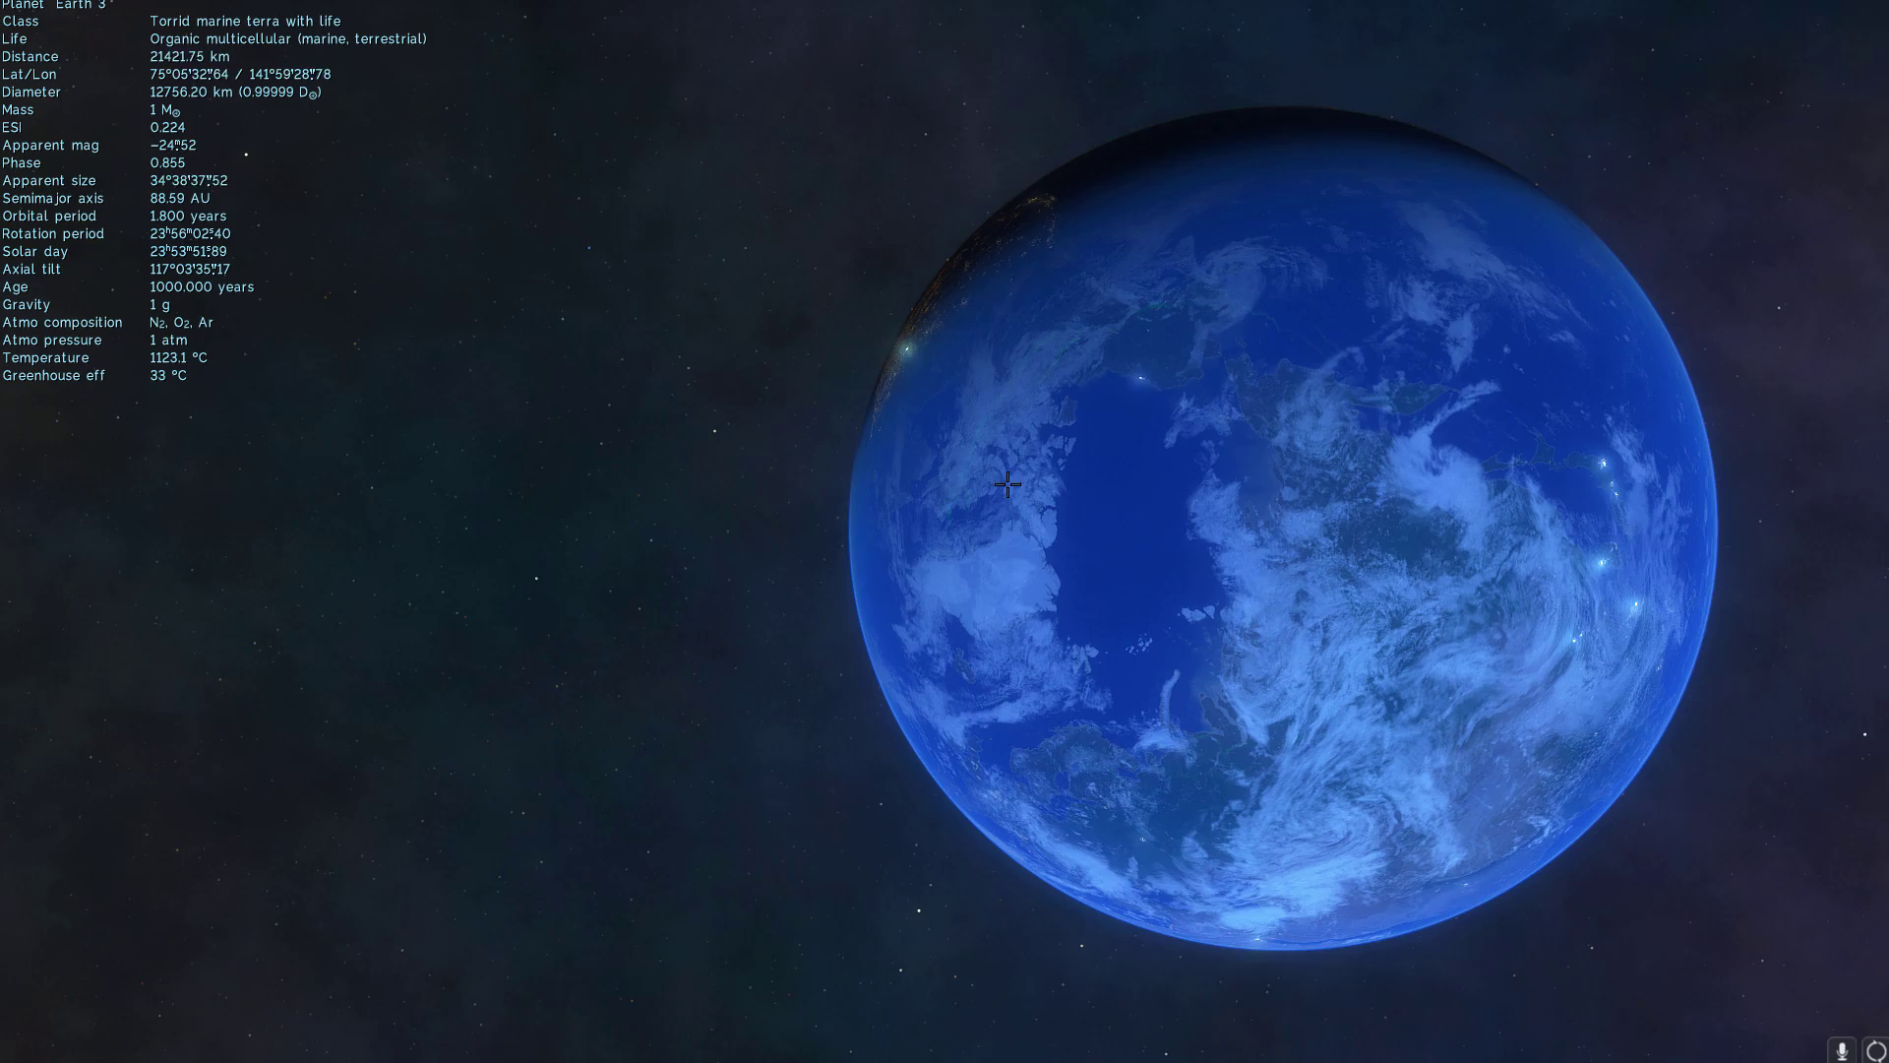
left_click_drag(727, 644, 679, 621)
key("s")
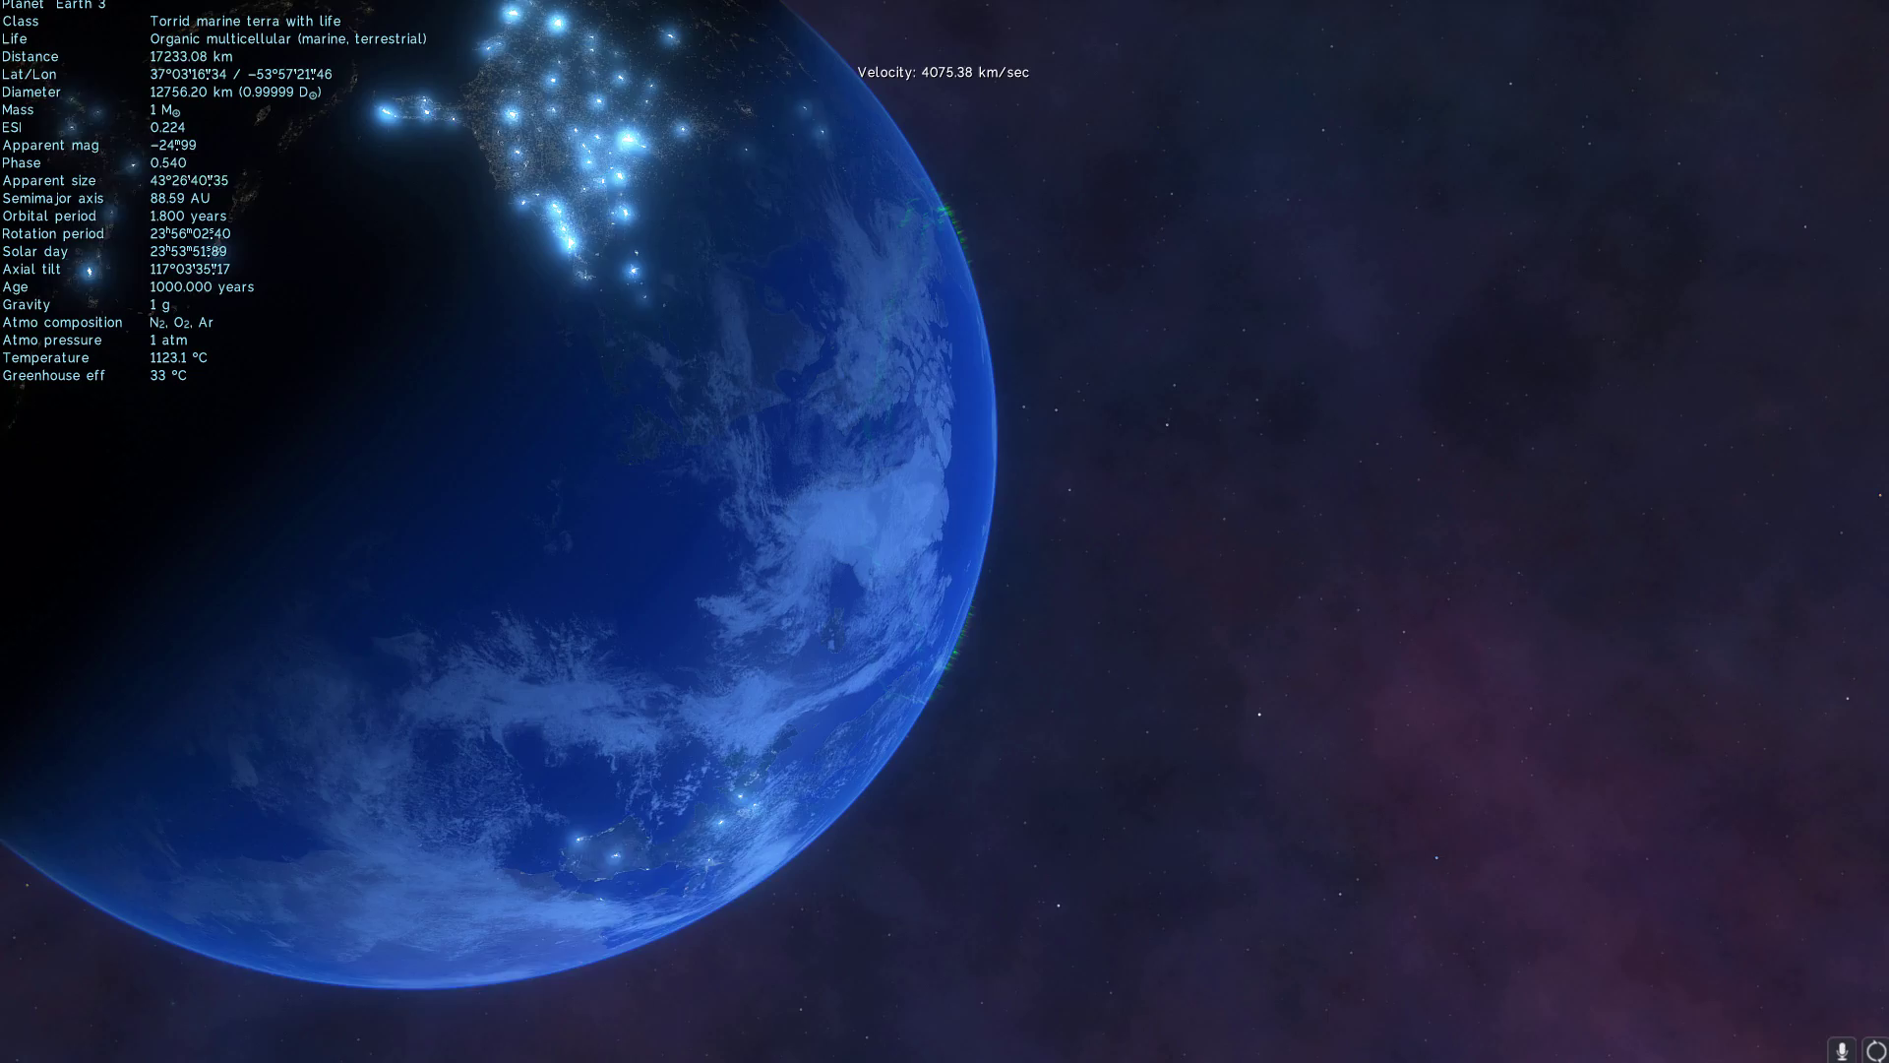
left_click_drag(979, 537, 945, 512)
key("s")
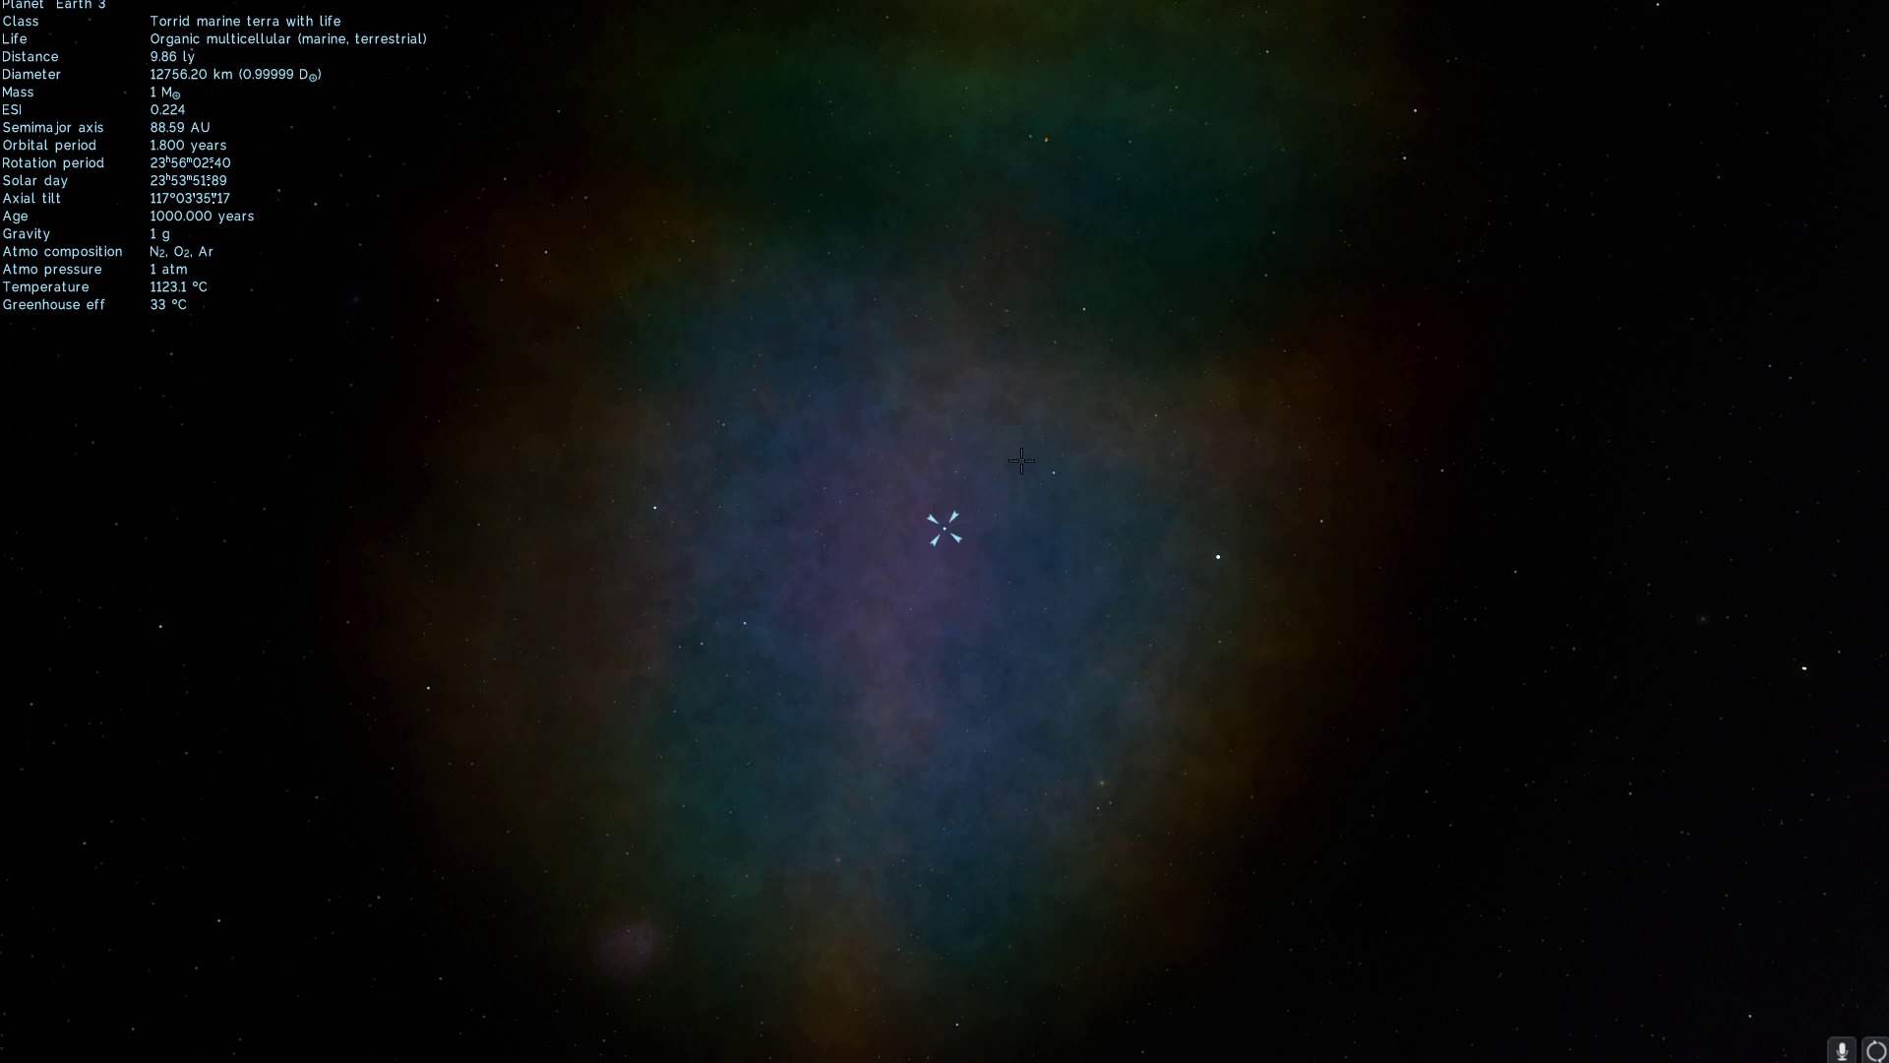
key("s")
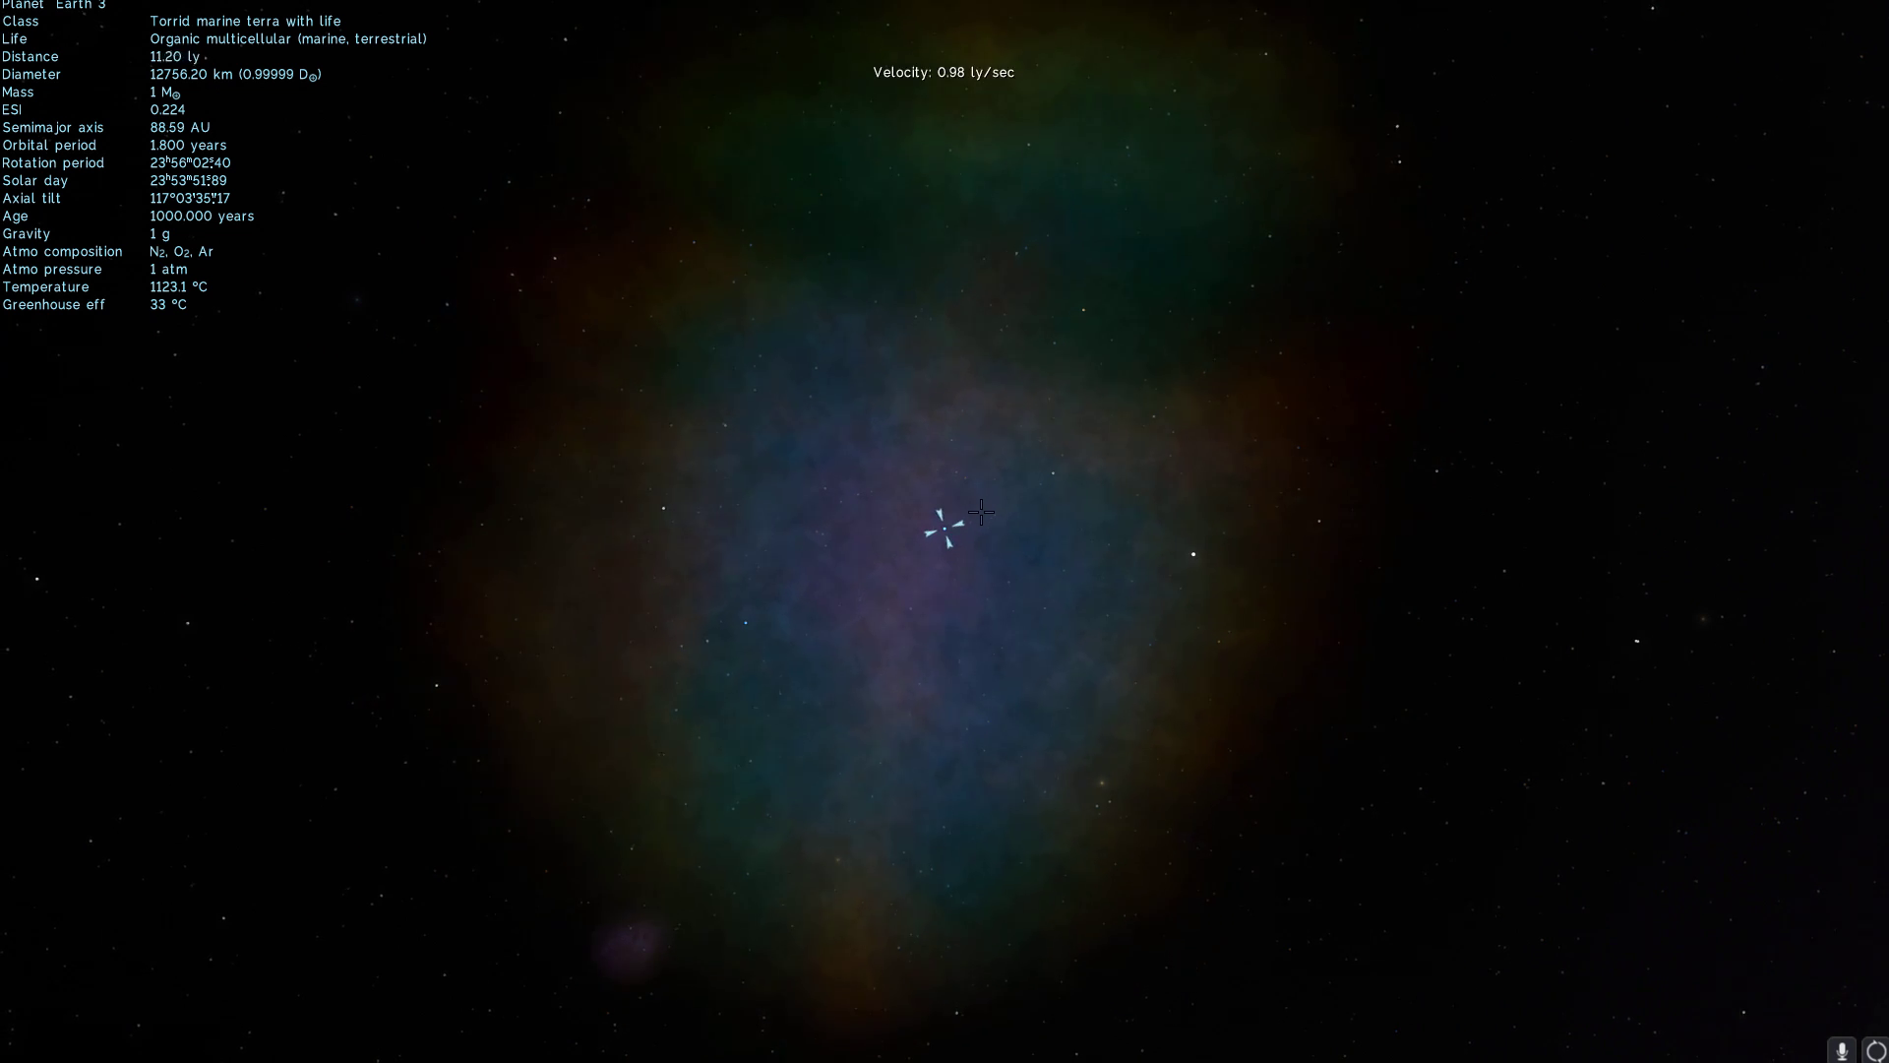